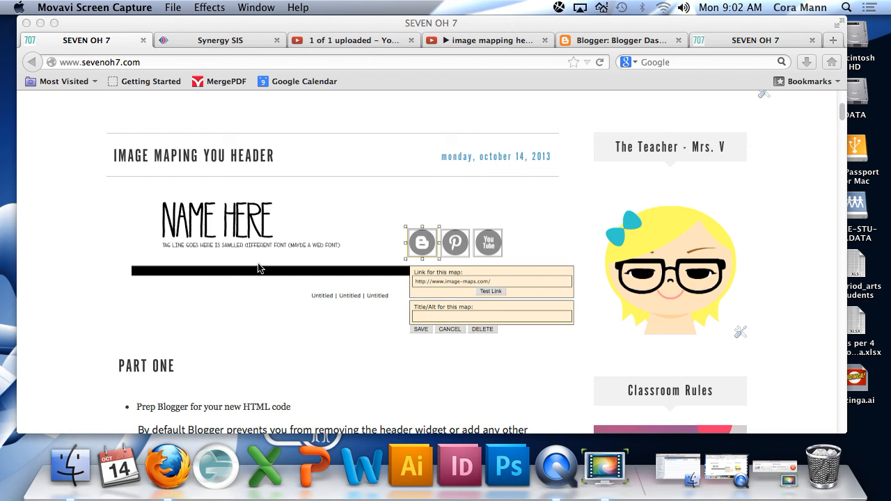
# - Open the template HTML editor for the second blog listed on the Blogger dashboard
pyautogui.click(598, 46)
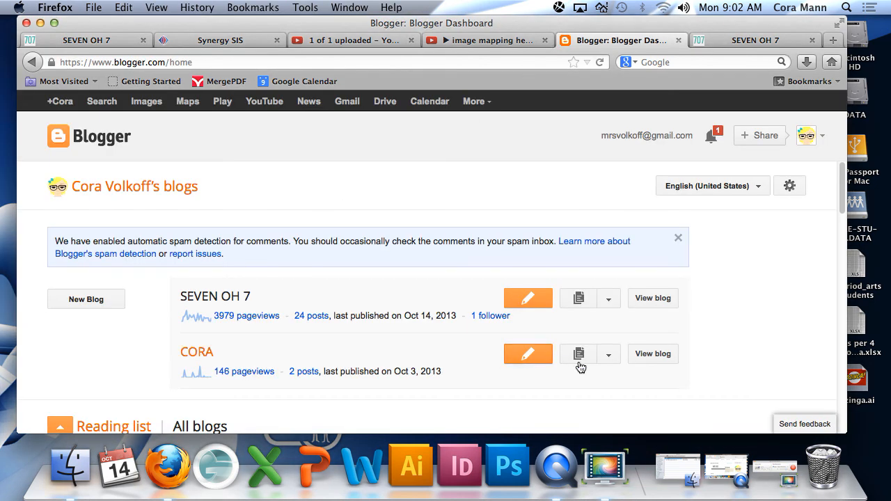
pyautogui.click(617, 360)
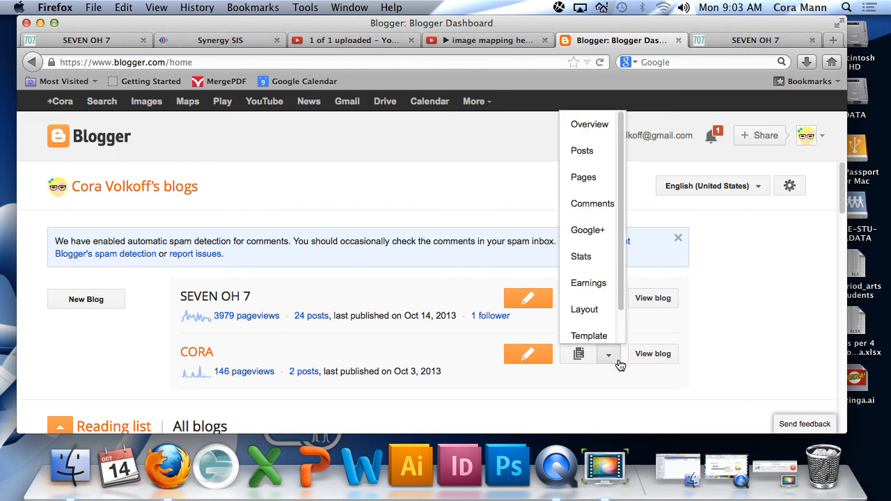
pyautogui.click(588, 335)
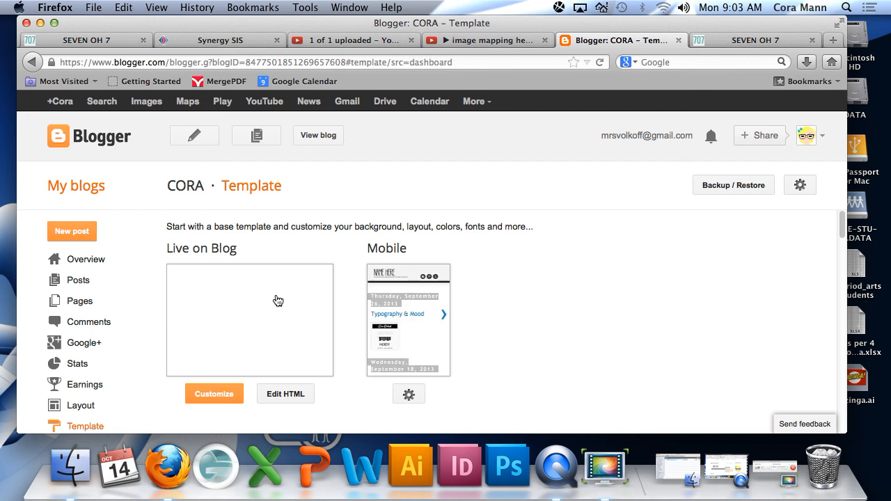
pyautogui.click(293, 400)
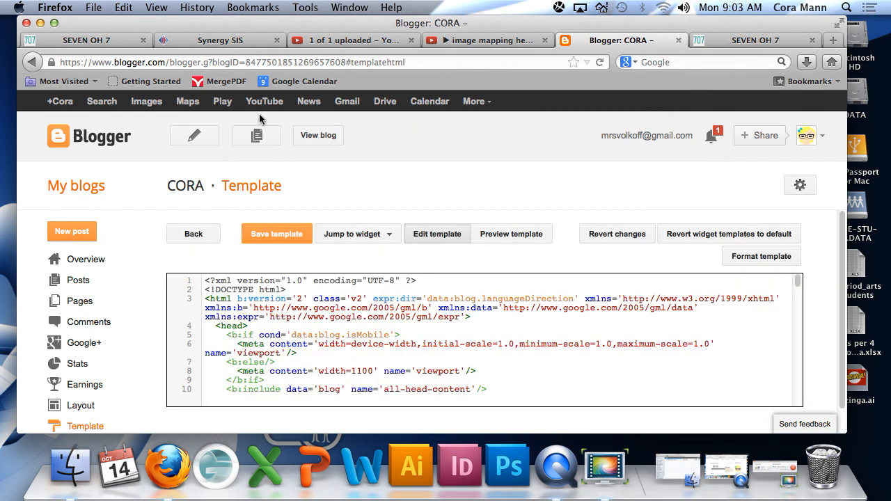
# - Check the header code instructions on the SEVEN OH 7 blog and locate the Header1 widget in the Blogger template code
pyautogui.click(103, 41)
pyautogui.scroll(-12, 324, 241)
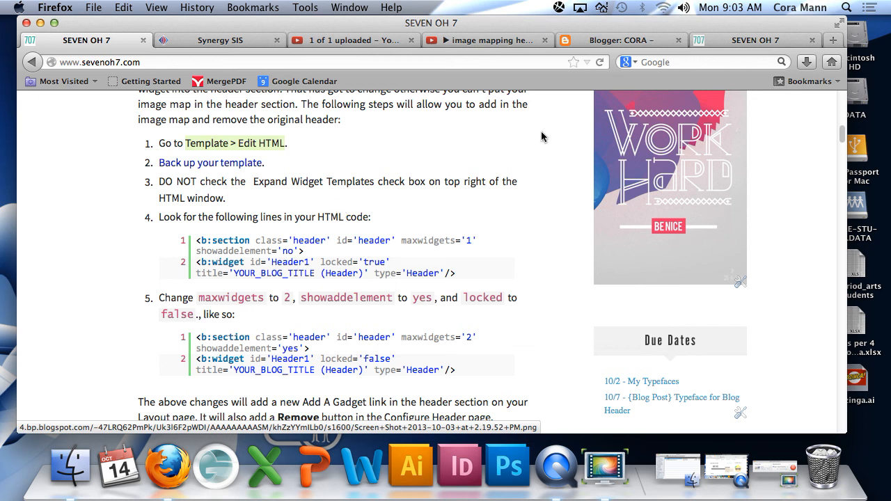
pyautogui.click(638, 42)
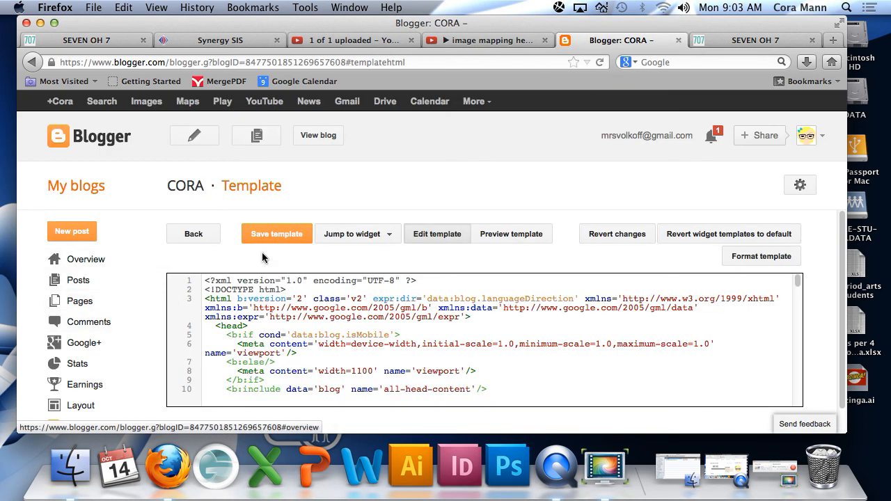
pyautogui.click(363, 238)
pyautogui.click(355, 280)
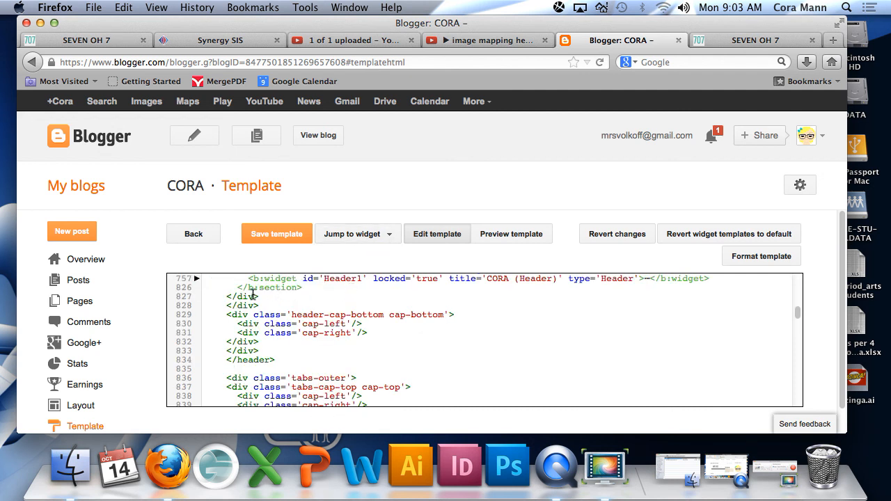
pyautogui.scroll(1, 277, 309)
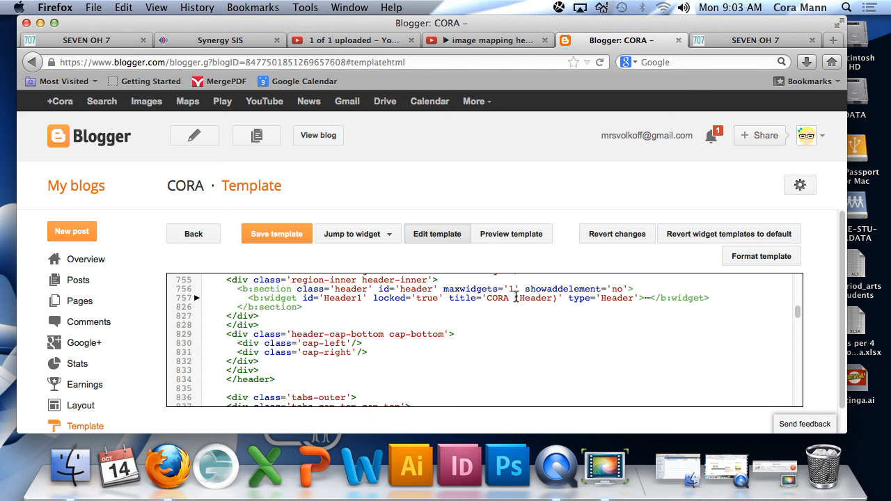
# - Set the header section's maxwidgets to 2 and showaddelement to yes, set Header1's locked attribute to false, and save the template
pyautogui.press('BackSpace')
pyautogui.write('2')
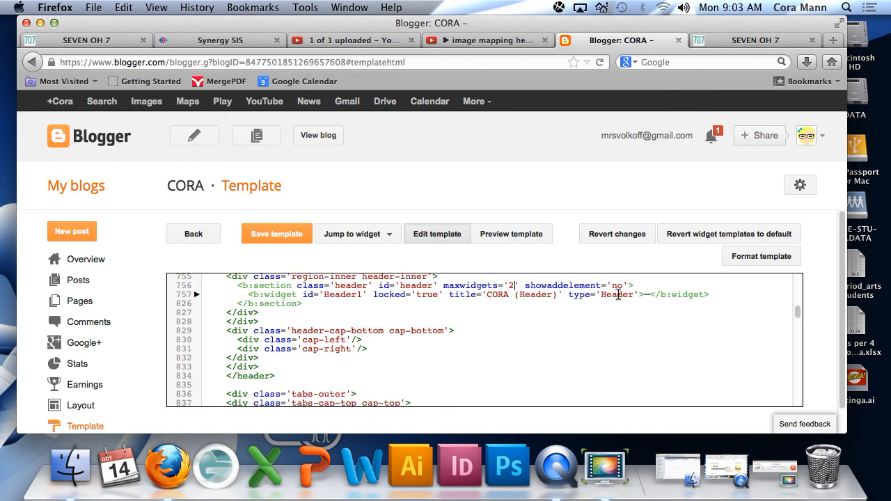
pyautogui.press('BackSpace')
pyautogui.press('BackSpace')
pyautogui.doubleClick(436, 297)
pyautogui.write('false')
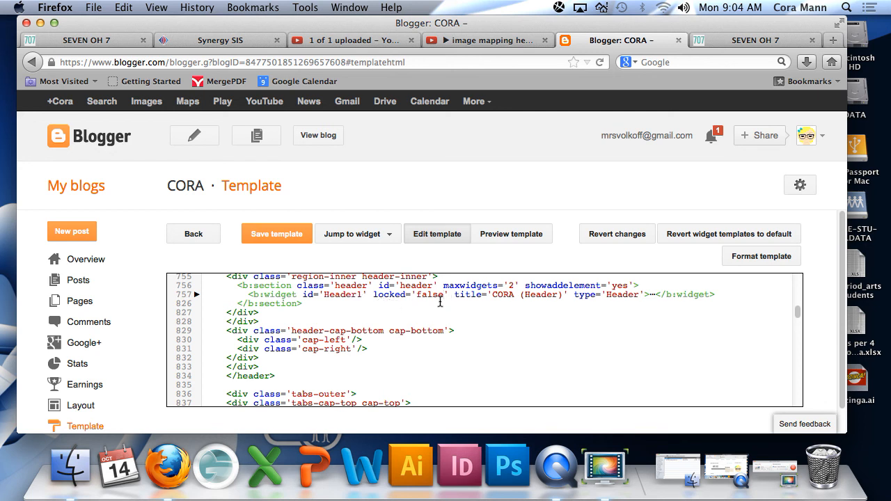
pyautogui.click(294, 239)
# - Open the image-maps.com tool from the image mapping tutorial on the SEVEN OH 7 blog
pyautogui.click(731, 41)
pyautogui.scroll(-3, 388, 216)
pyautogui.scroll(-15, 389, 216)
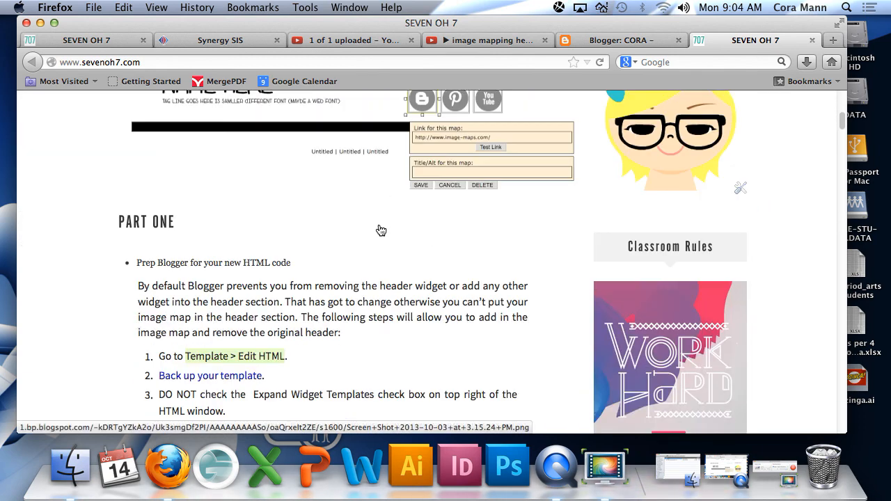
pyautogui.click(277, 334)
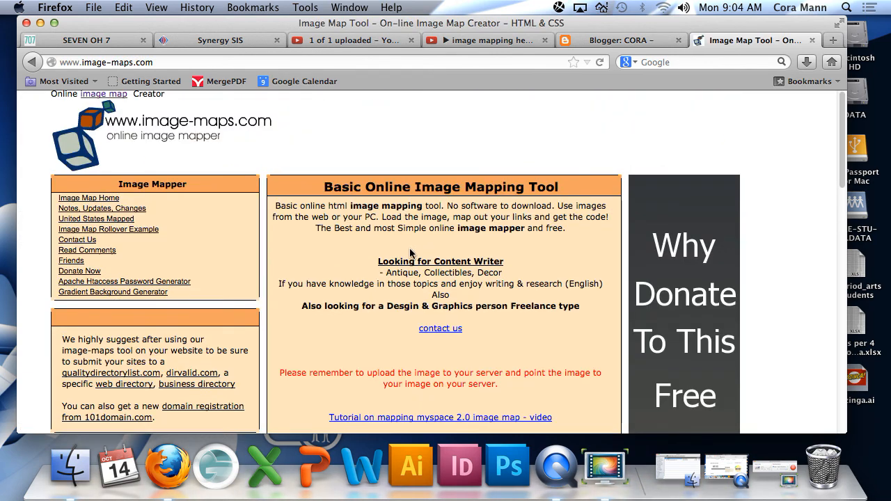
# - Upload first_i_header.gif from the computer and continue to its mapping page
pyautogui.scroll(-5, 411, 251)
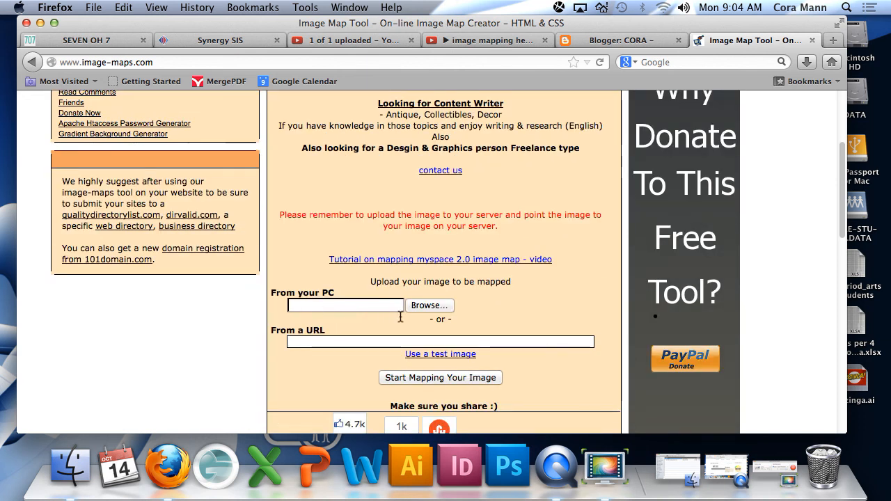
pyautogui.click(435, 312)
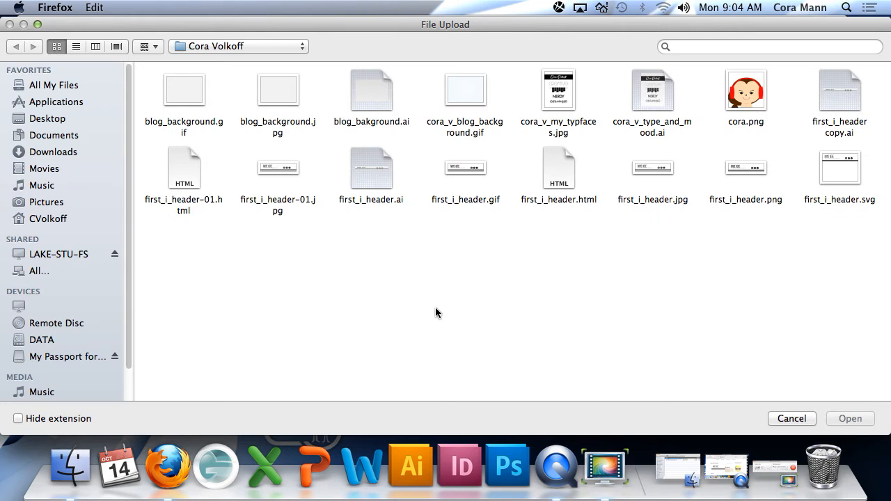
pyautogui.click(475, 174)
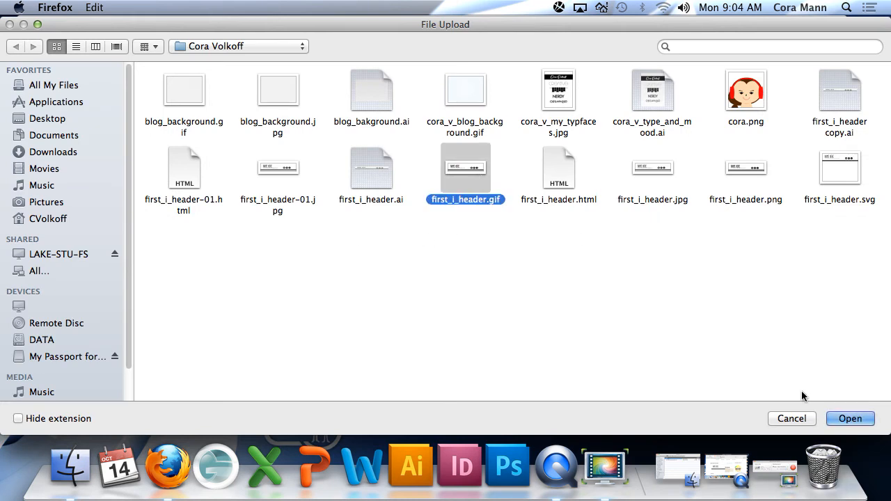
pyautogui.click(860, 419)
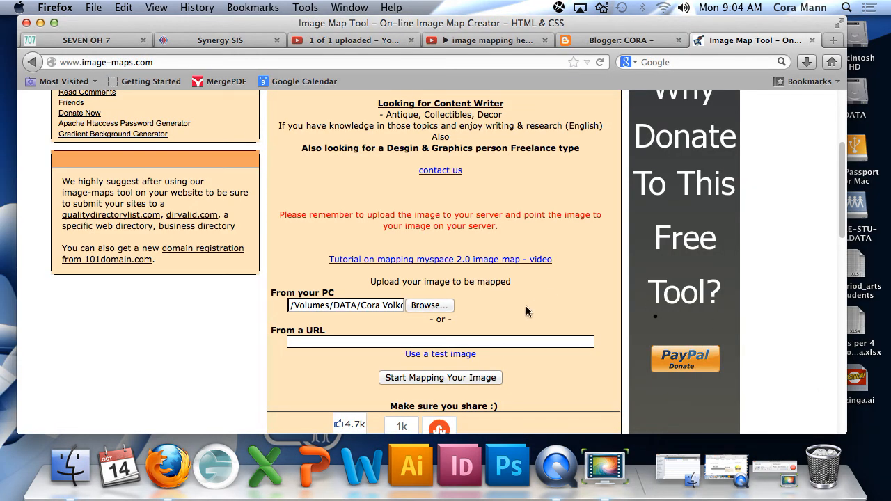
pyautogui.scroll(-1, 525, 310)
pyautogui.click(473, 356)
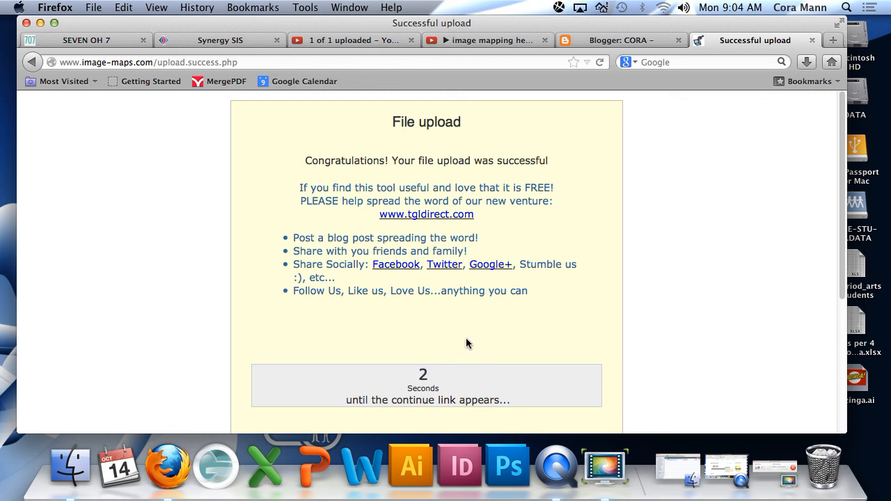
pyautogui.click(460, 350)
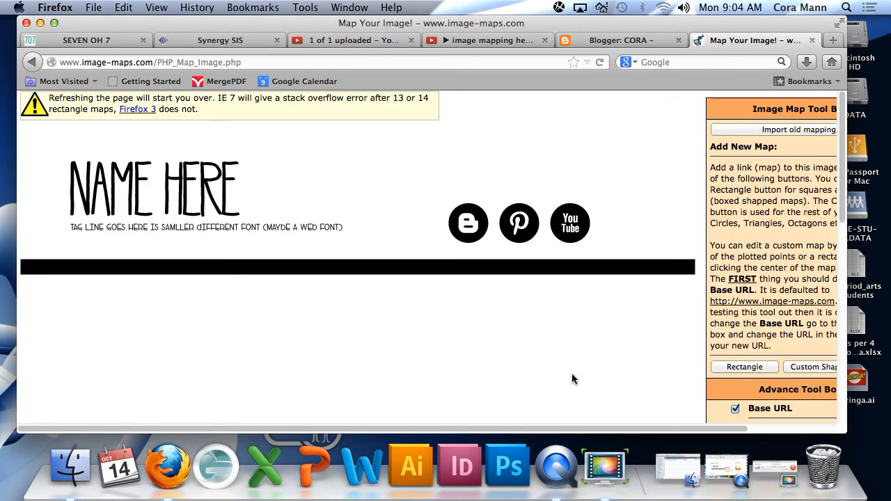
# - Add a rectangle map to the header image and fit it around the Blogger icon
pyautogui.hscroll(3, 701, 319)
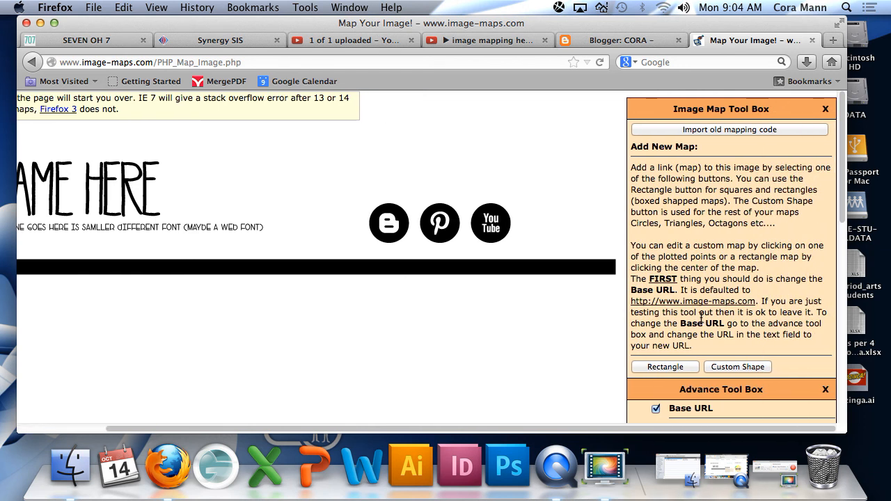
pyautogui.click(665, 366)
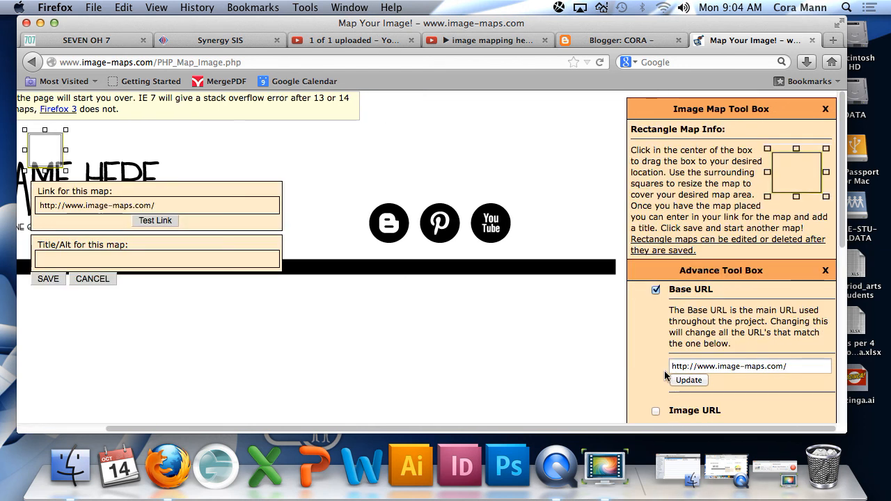
pyautogui.hscroll(-3, 610, 355)
pyautogui.moveTo(127, 155); pyautogui.dragTo(466, 224)
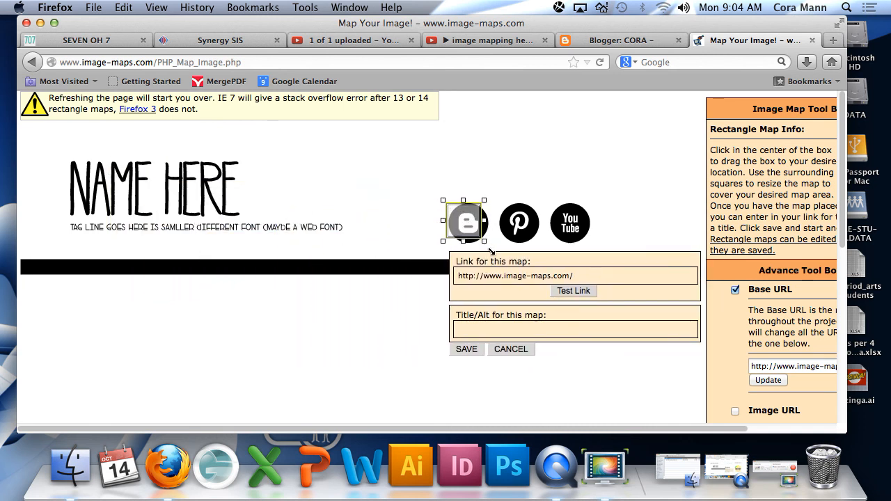
pyautogui.moveTo(494, 252); pyautogui.dragTo(479, 231)
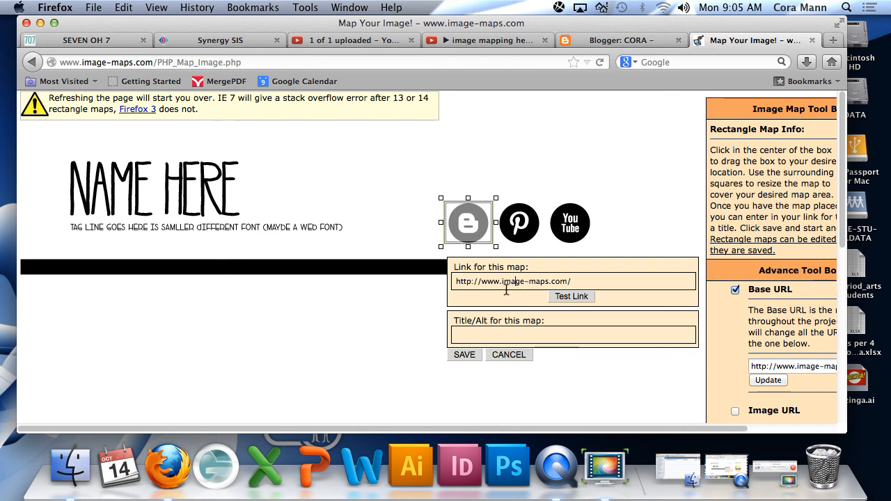
pyautogui.moveTo(505, 289); pyautogui.dragTo(550, 292)
pyautogui.write('blogger')
pyautogui.click(504, 282)
pyautogui.press('BackSpace')
pyautogui.click(475, 358)
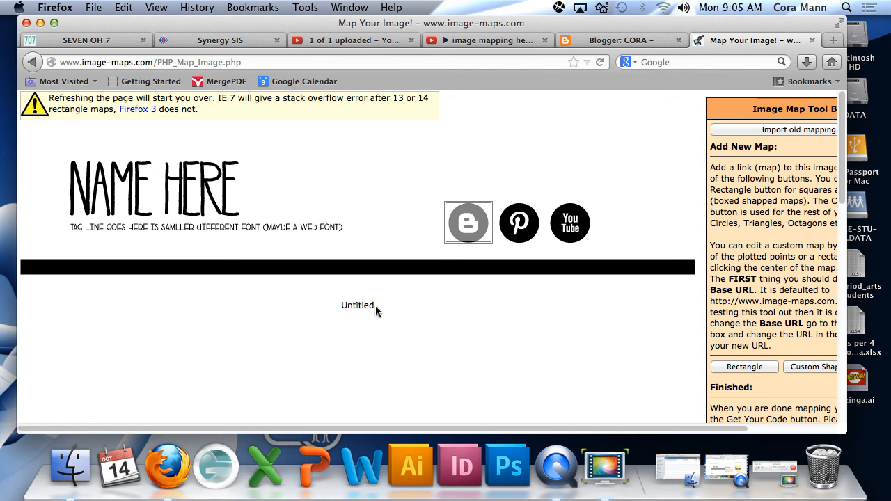
# - Add a second rectangle map and place it over the Pinterest icon
pyautogui.click(756, 372)
pyautogui.moveTo(66, 162); pyautogui.dragTo(528, 230)
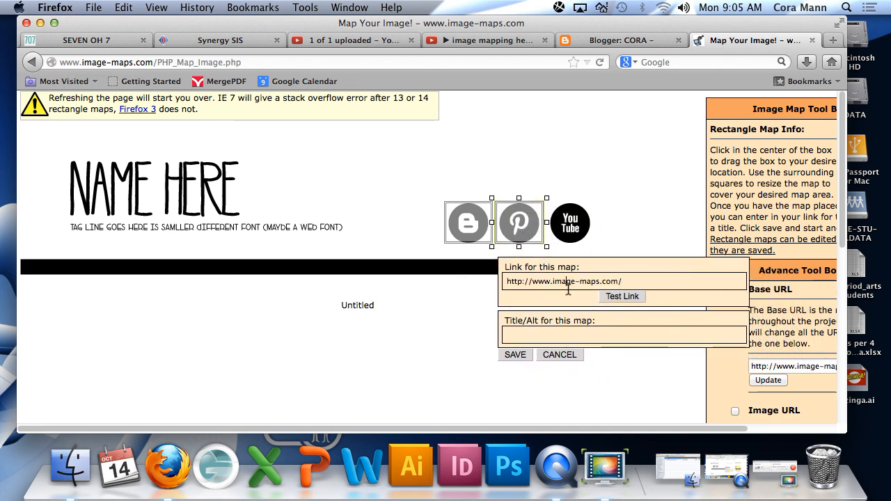
# - Try a manually written Pinterest boards address as the Pinterest icon map's link
pyautogui.moveTo(553, 285); pyautogui.dragTo(637, 288)
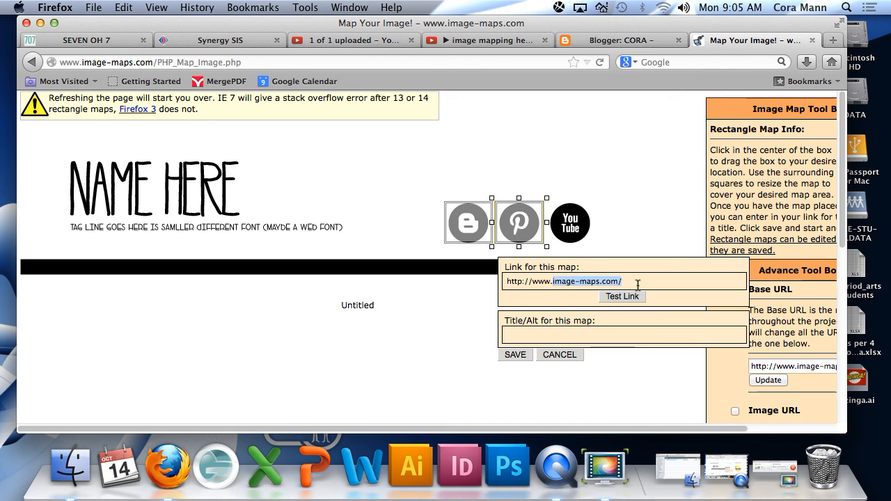
pyautogui.write('pinterest')
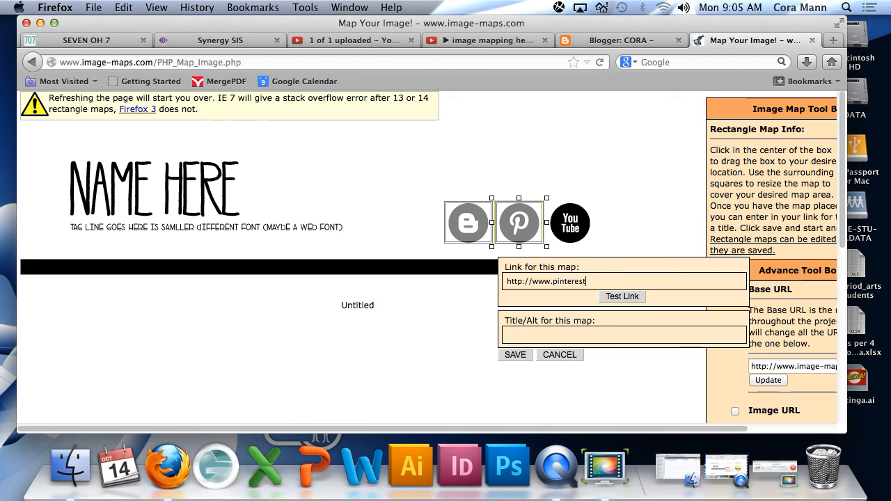
pyautogui.write('/mrevolkoff/boards')
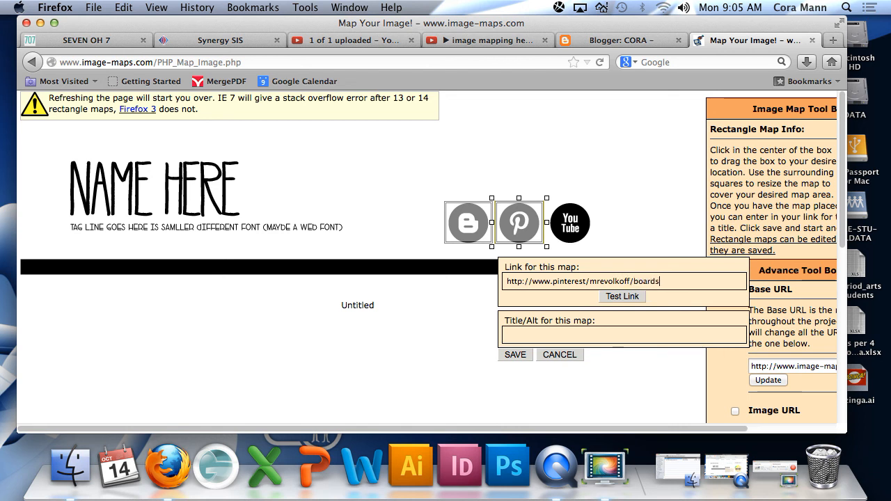
pyautogui.click(604, 281)
pyautogui.press('BackSpace')
pyautogui.write('s')
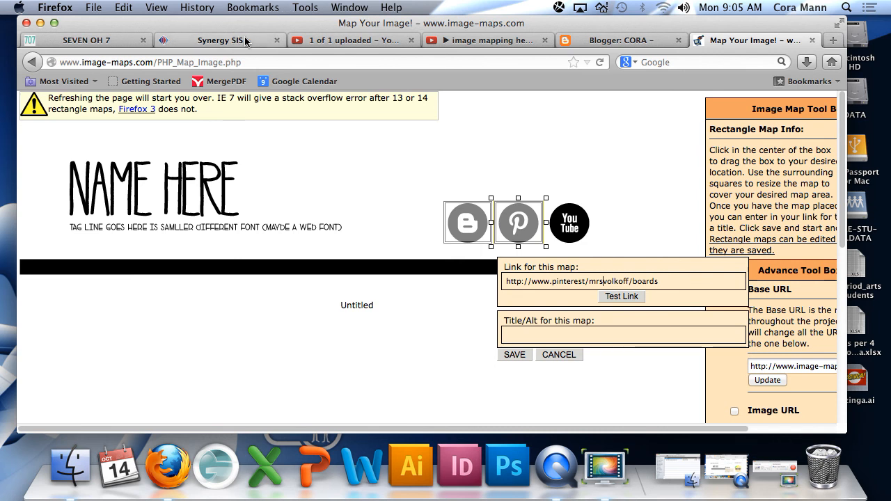
# - Open Pinterest in a new browser tab, go to the account's own boards page and copy its web address
pyautogui.click(835, 41)
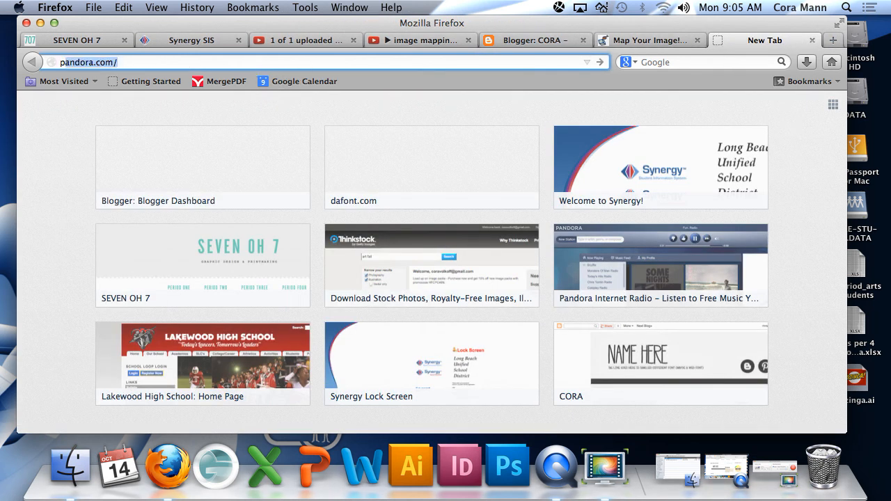
pyautogui.write('pinterest')
pyautogui.press('Return')
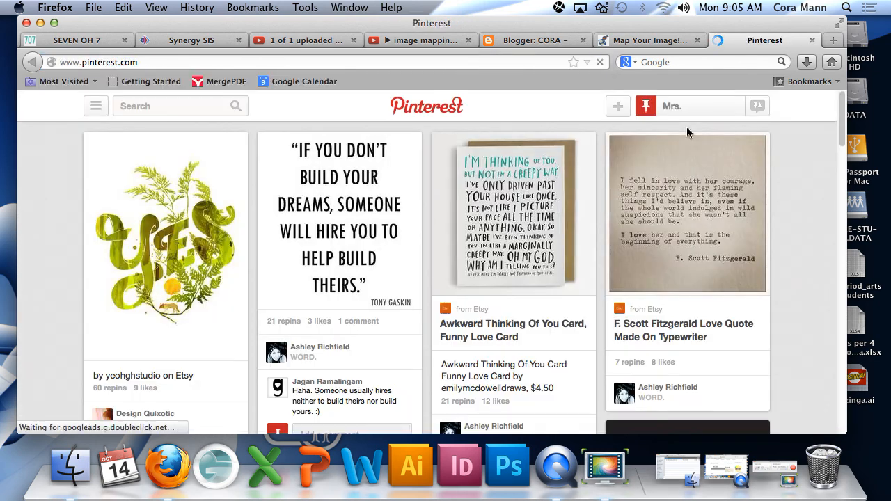
pyautogui.click(655, 130)
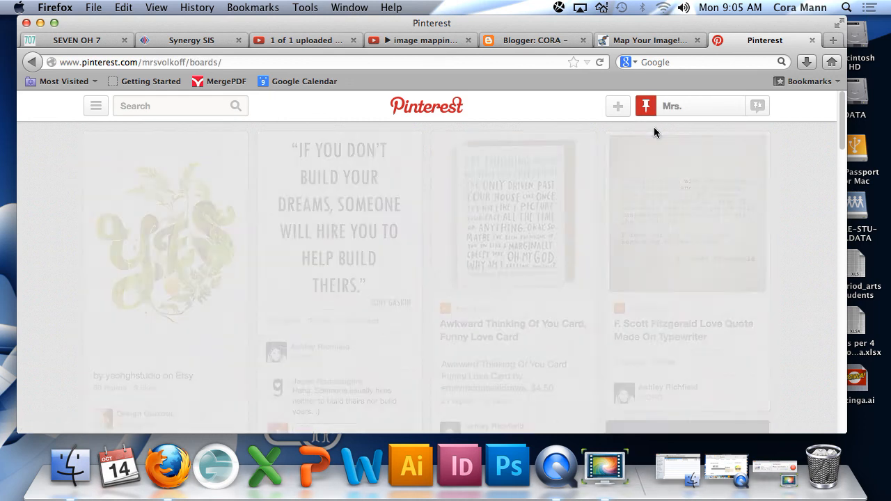
pyautogui.click(134, 66)
pyautogui.hotkey('ctrl', 'c')
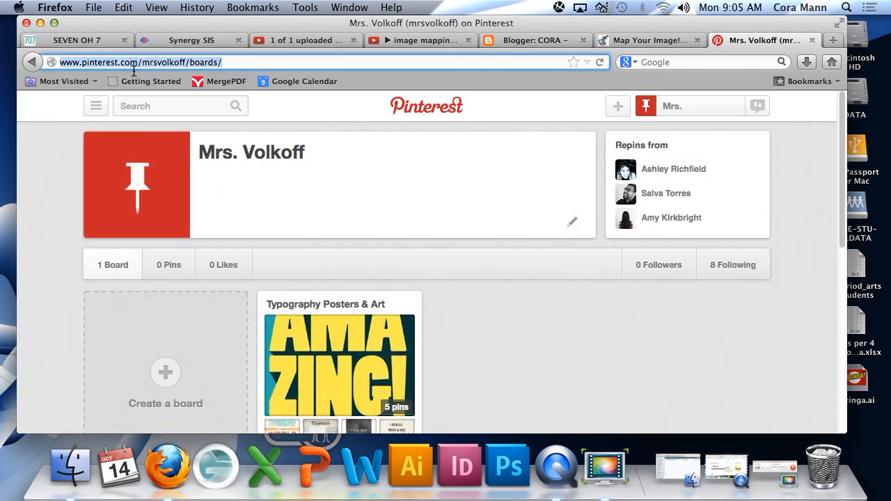
pyautogui.click(124, 8)
pyautogui.click(138, 70)
# - Replace the Pinterest icon map's link with the copied boards page address and save the map
pyautogui.click(620, 43)
pyautogui.tripleClick(581, 283)
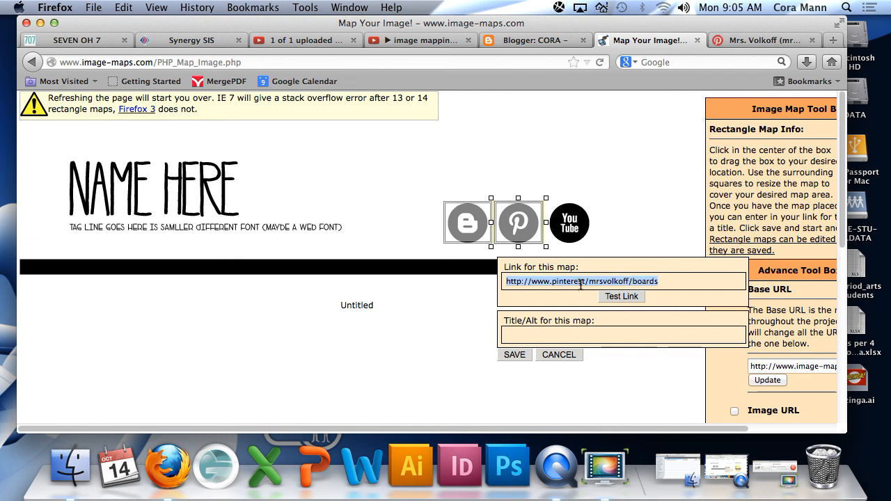
pyautogui.hotkey('ctrl', 'v')
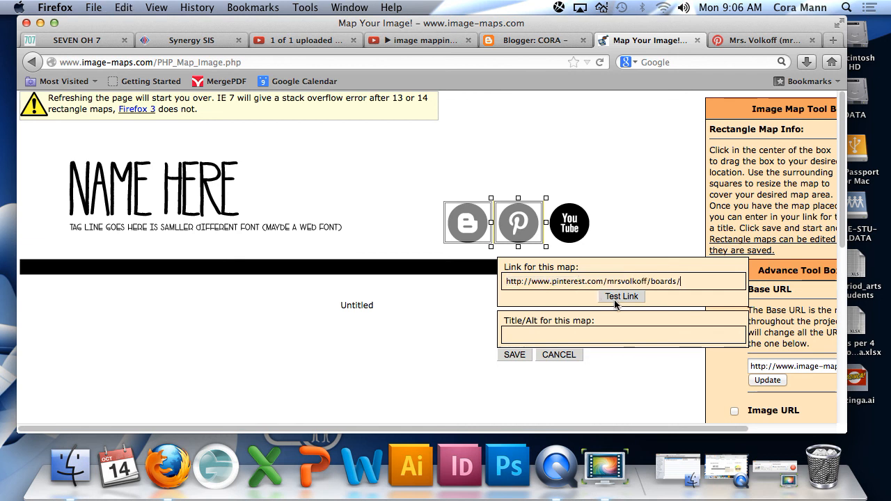
pyautogui.click(526, 357)
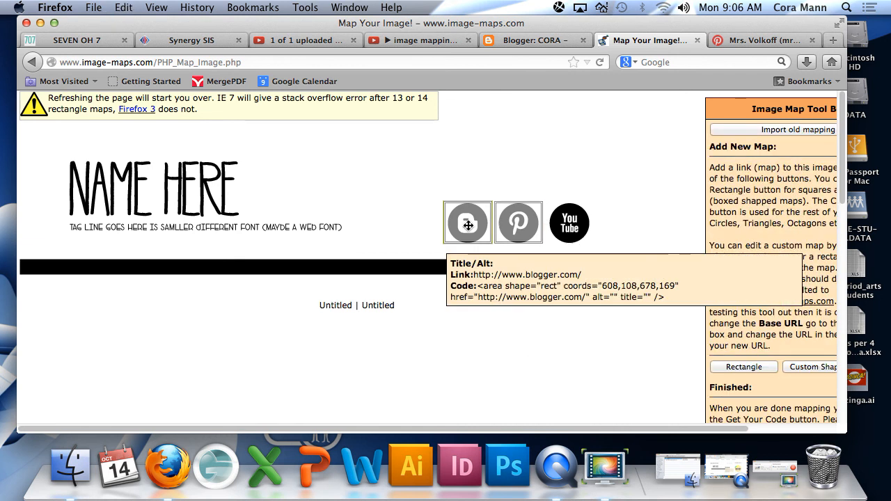
pyautogui.click(758, 367)
pyautogui.moveTo(69, 153); pyautogui.dragTo(585, 226)
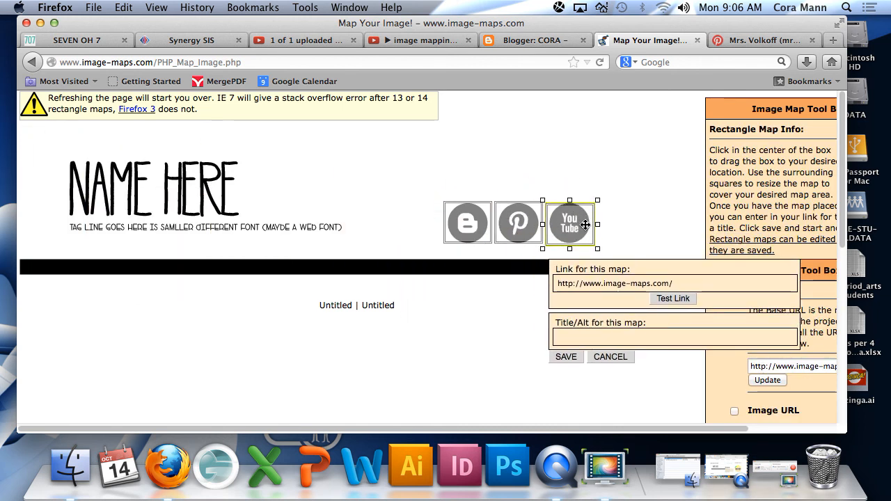
pyautogui.moveTo(604, 289); pyautogui.dragTo(655, 289)
pyautogui.write('youtube.')
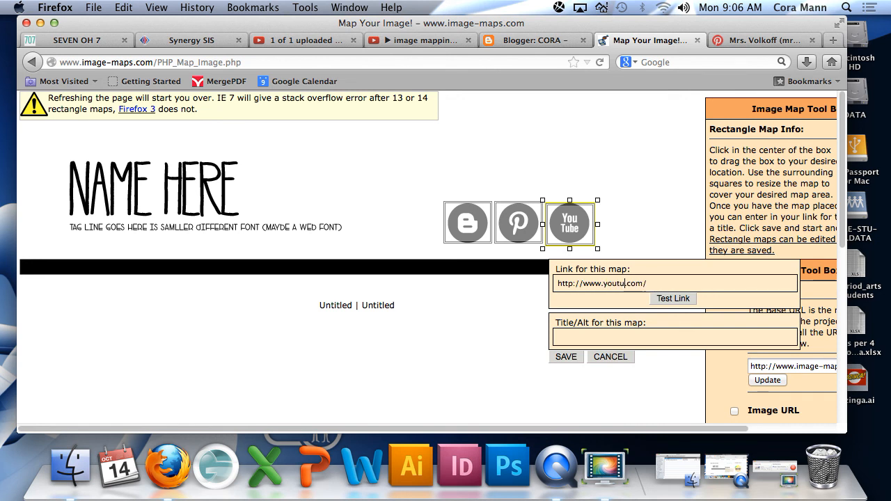
pyautogui.click(577, 358)
# - Add a fourth rectangle map and size it to cover the NAME HERE title and its tag line
pyautogui.click(707, 365)
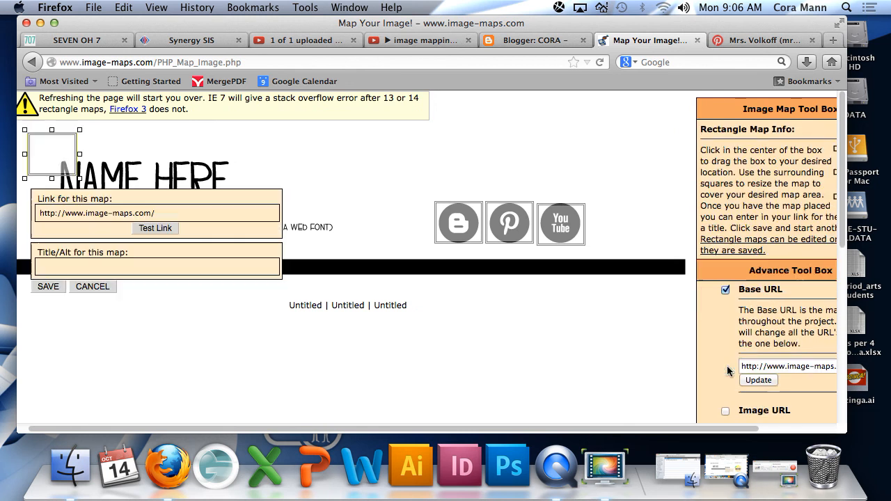
pyautogui.moveTo(87, 186); pyautogui.dragTo(363, 248)
pyautogui.moveTo(127, 190); pyautogui.dragTo(130, 190)
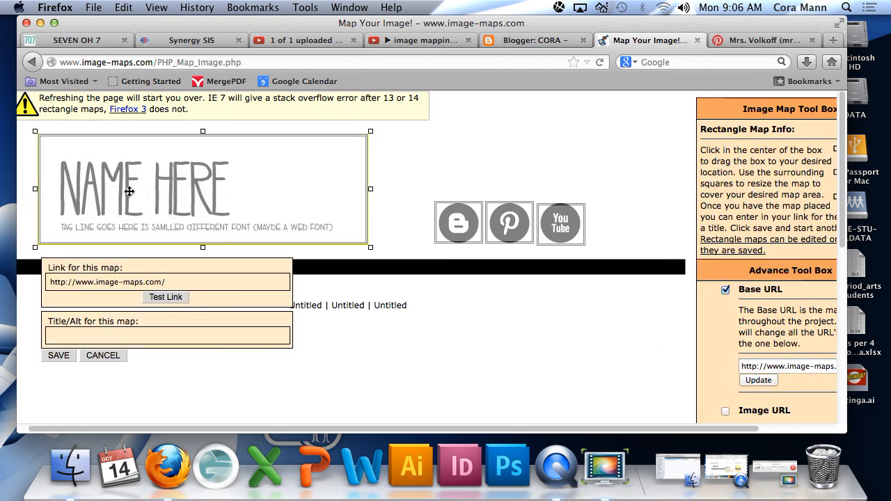
# - Switch to Blogger, view the CORA blog in its own browser tab and copy its web address
pyautogui.click(550, 40)
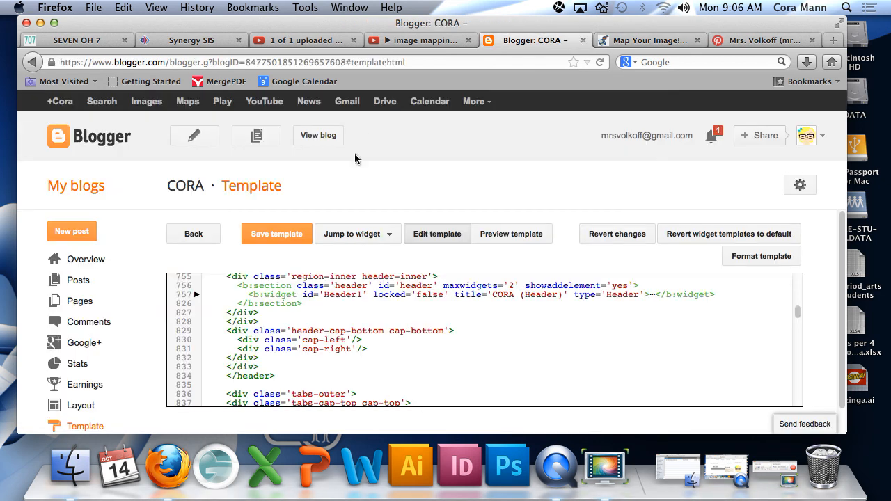
pyautogui.click(317, 137)
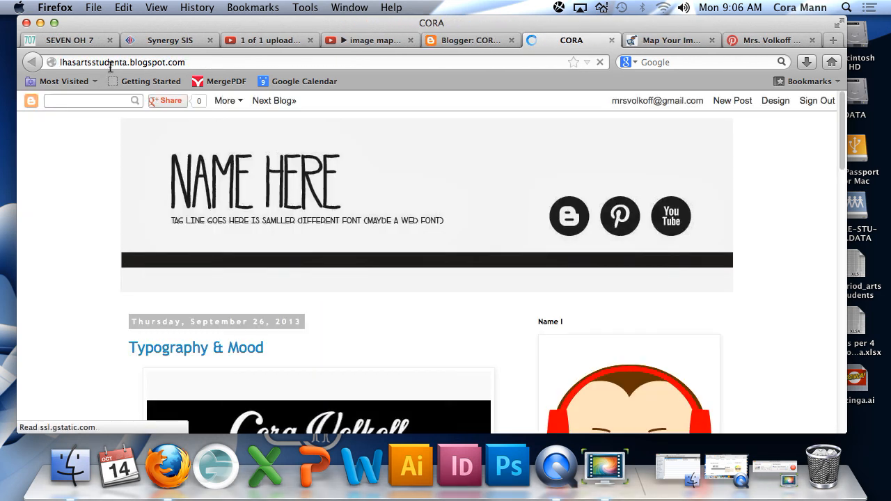
pyautogui.click(111, 63)
pyautogui.press('super+c')
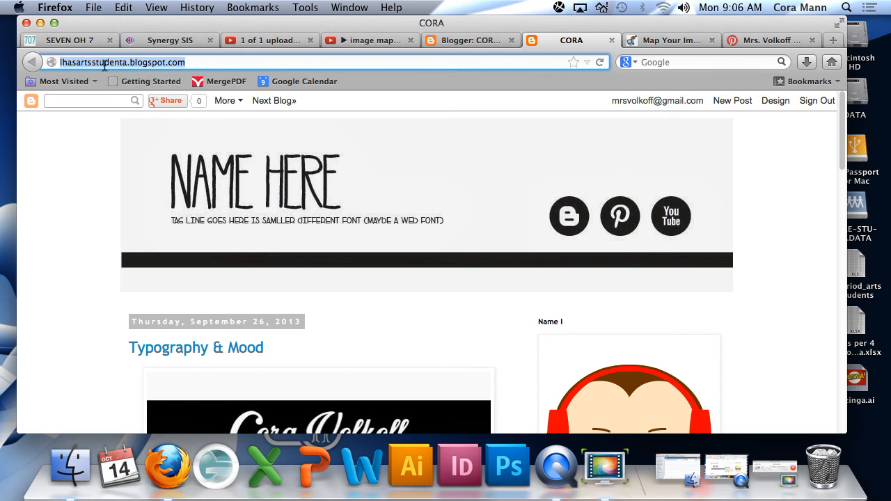
# - Back in the image map tool, replace the title map's link with the copied blog address and save the map
pyautogui.click(672, 42)
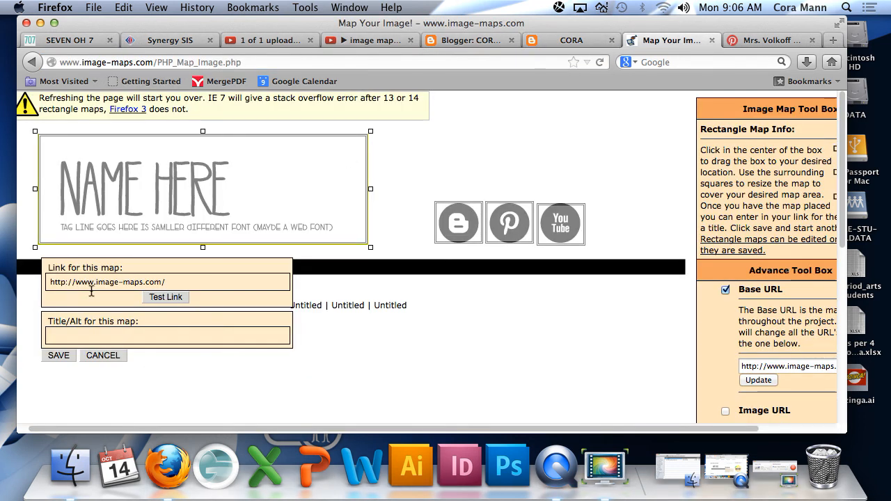
pyautogui.tripleClick(92, 287)
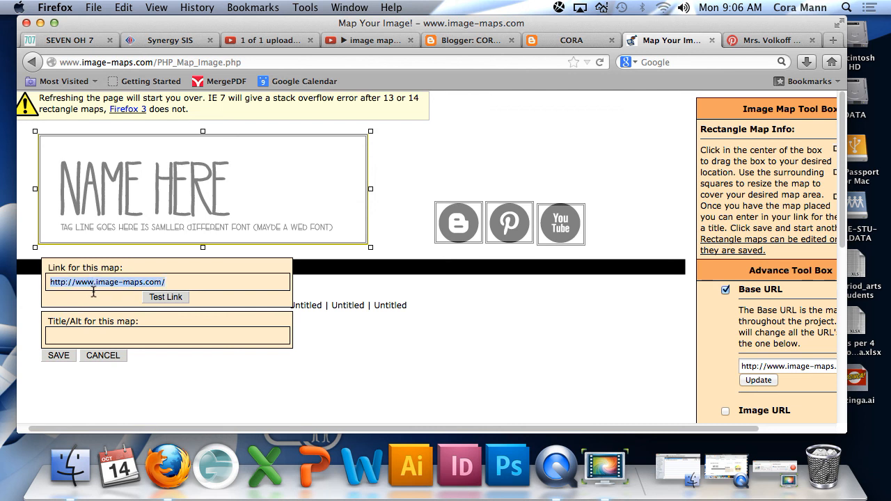
pyautogui.click(124, 7)
pyautogui.click(133, 86)
pyautogui.click(63, 358)
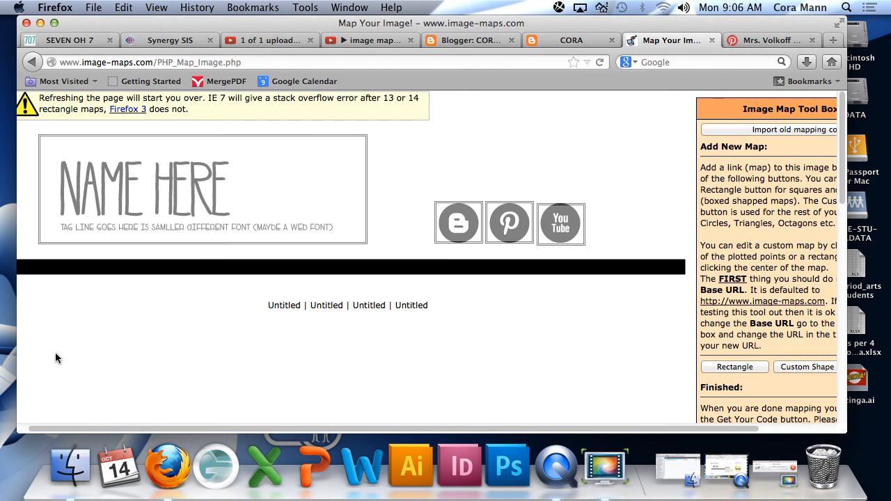
# - Generate the image map's code and display its HTML version
pyautogui.scroll(-5, 417, 309)
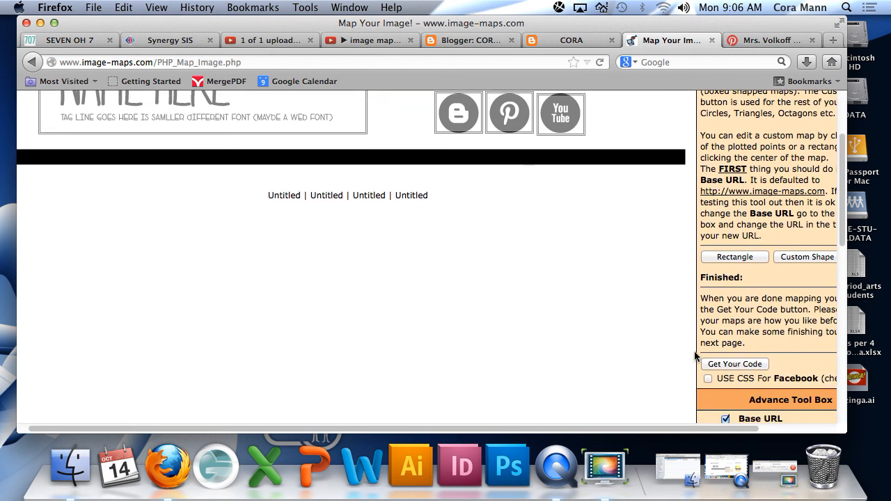
pyautogui.click(730, 366)
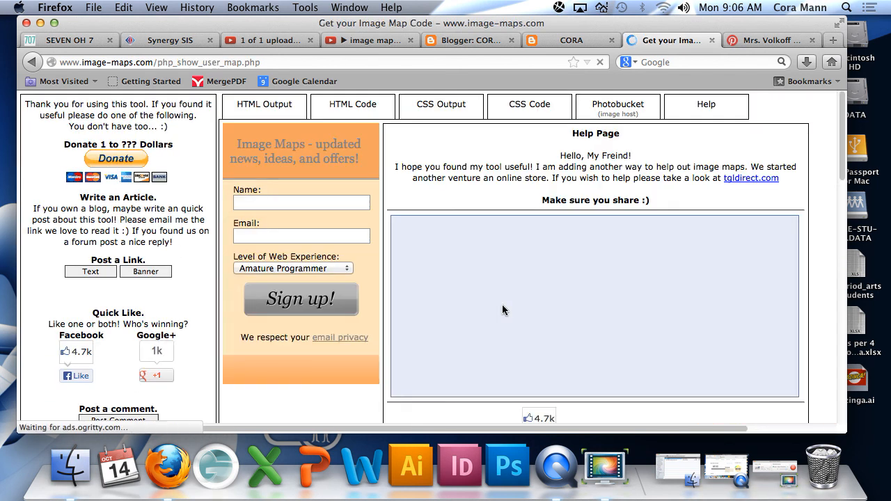
pyautogui.click(358, 112)
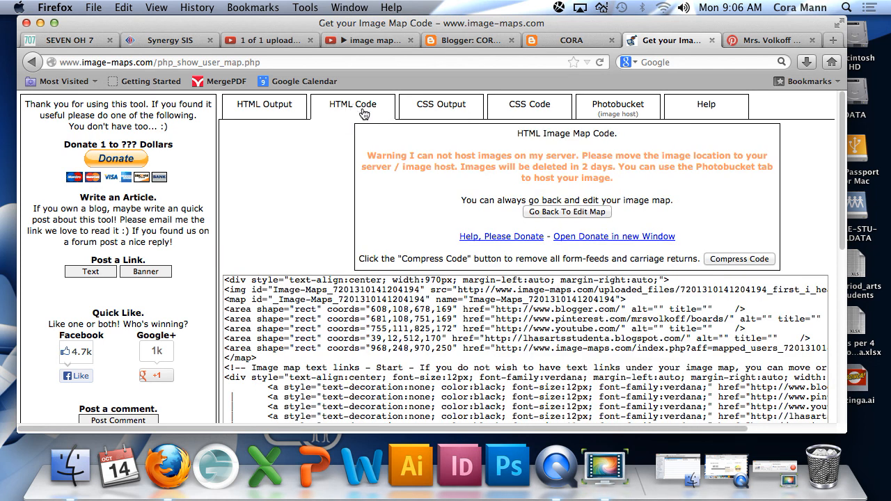
# - Delete the text links DIV between the Start and End comments of the HTML image map code
pyautogui.scroll(-3, 463, 343)
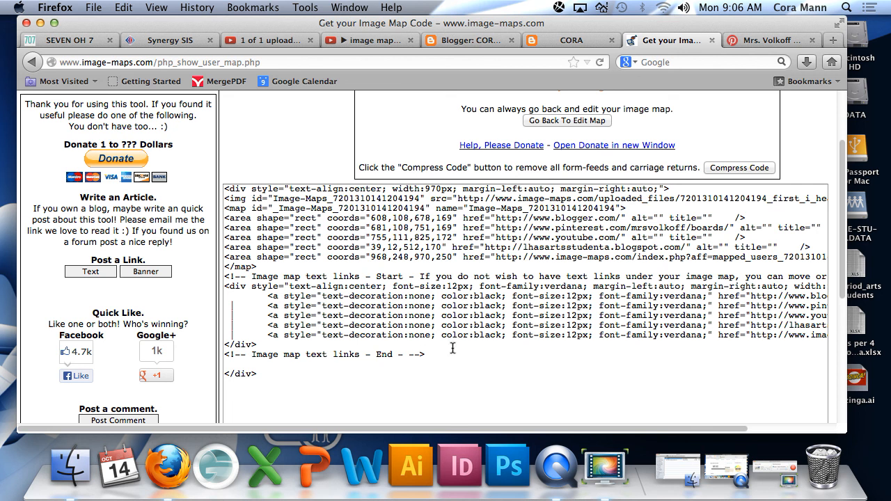
pyautogui.scroll(4, 416, 304)
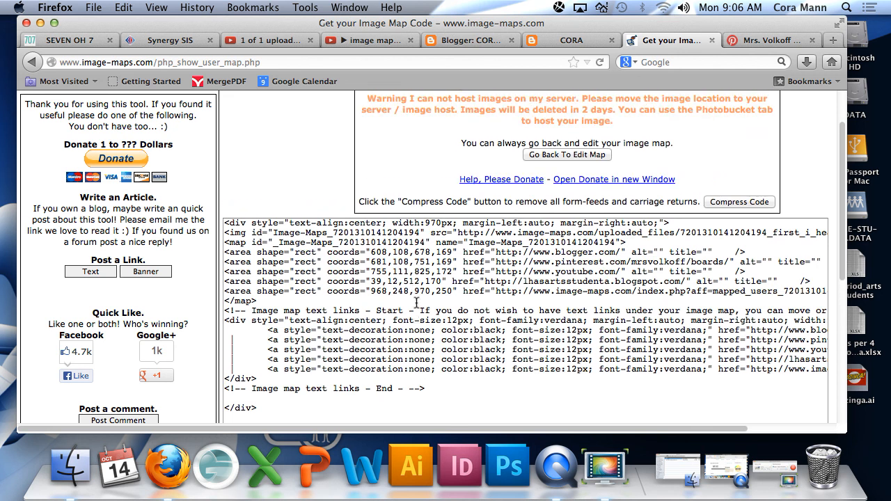
pyautogui.scroll(-3, 414, 303)
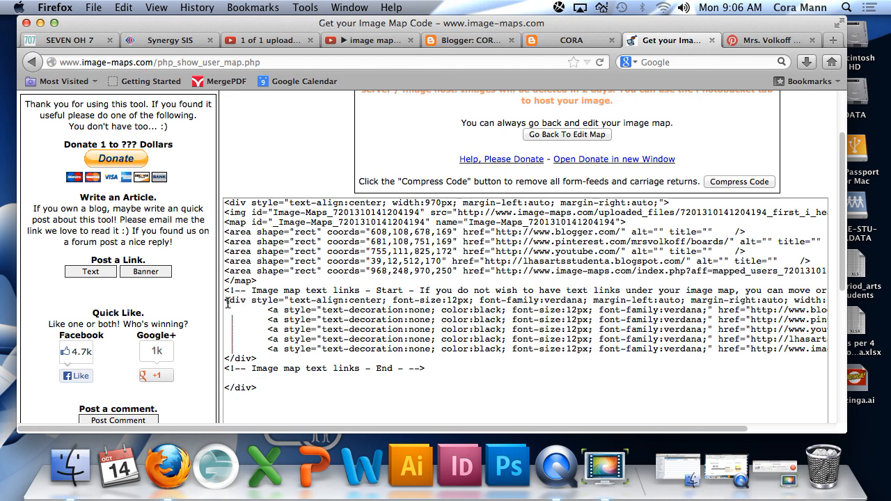
pyautogui.moveTo(227, 304); pyautogui.dragTo(265, 367)
pyautogui.press('BackSpace')
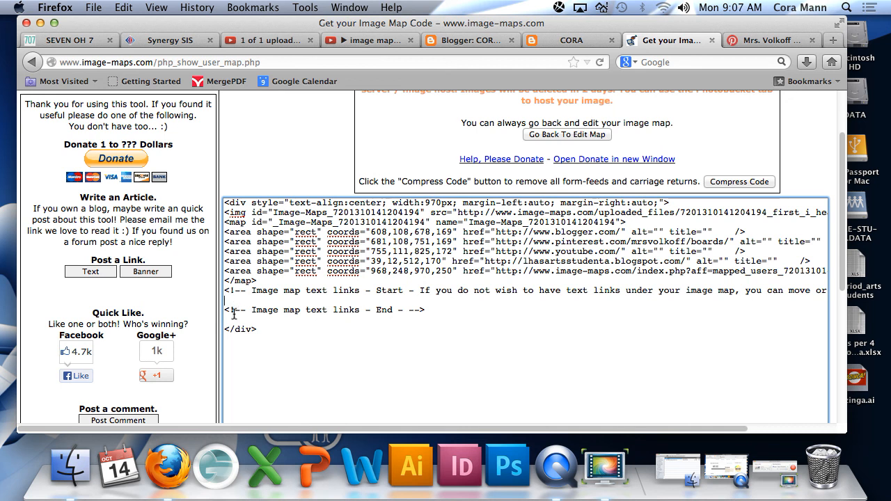
# - Copy the entire edited HTML image map code, from the opening div to the closing div
pyautogui.moveTo(232, 296); pyautogui.dragTo(302, 298)
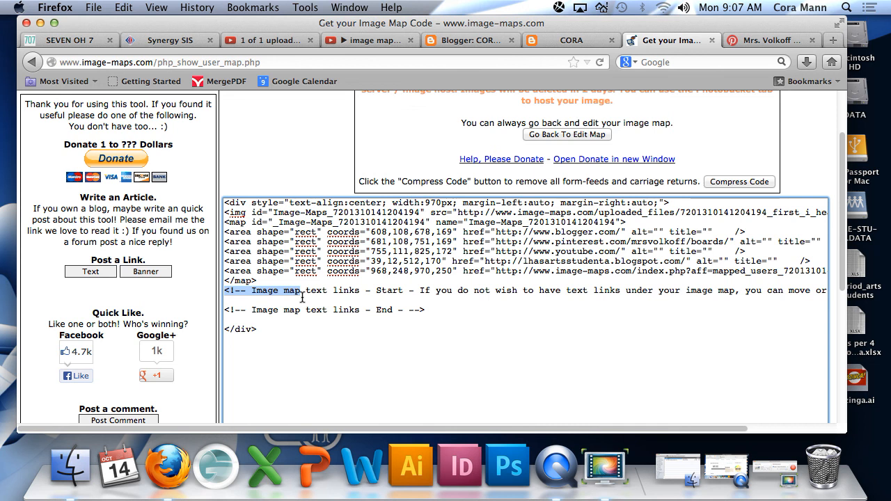
pyautogui.moveTo(313, 332); pyautogui.dragTo(227, 203)
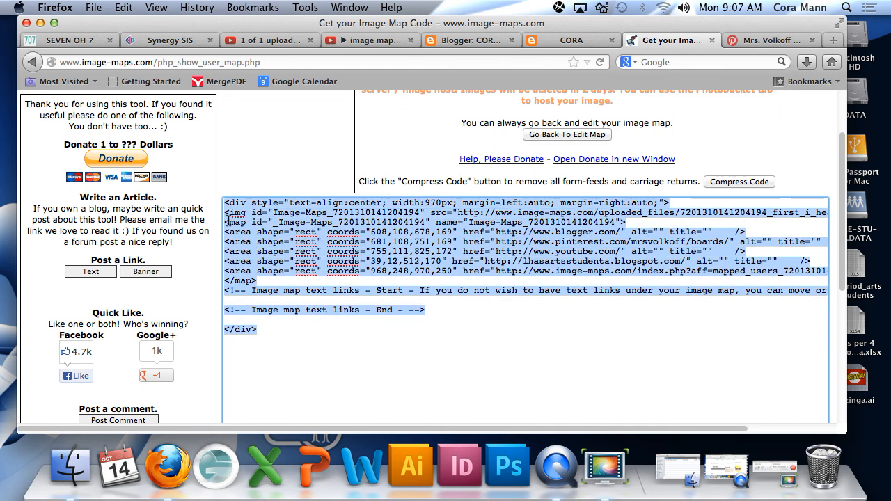
pyautogui.click(123, 7)
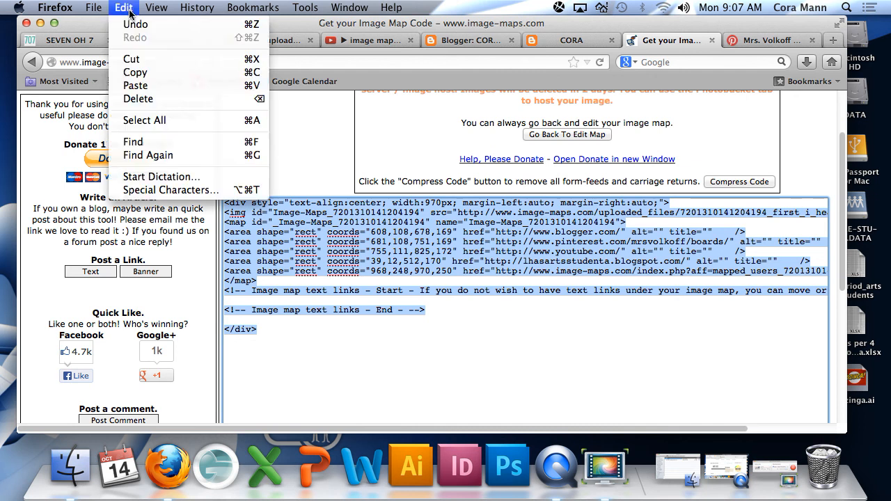
pyautogui.click(145, 73)
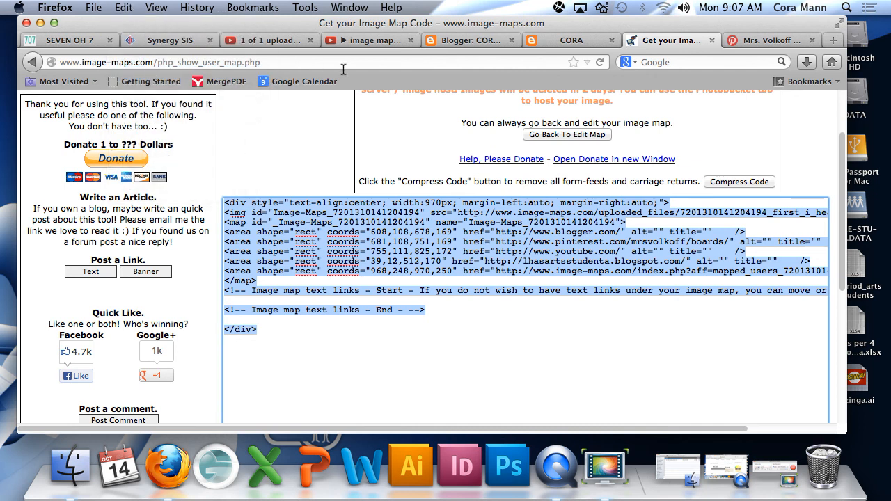
# - Switch to Blogger's page layout for the CORA blog and add an HTML/JavaScript gadget directly below the header
pyautogui.click(467, 46)
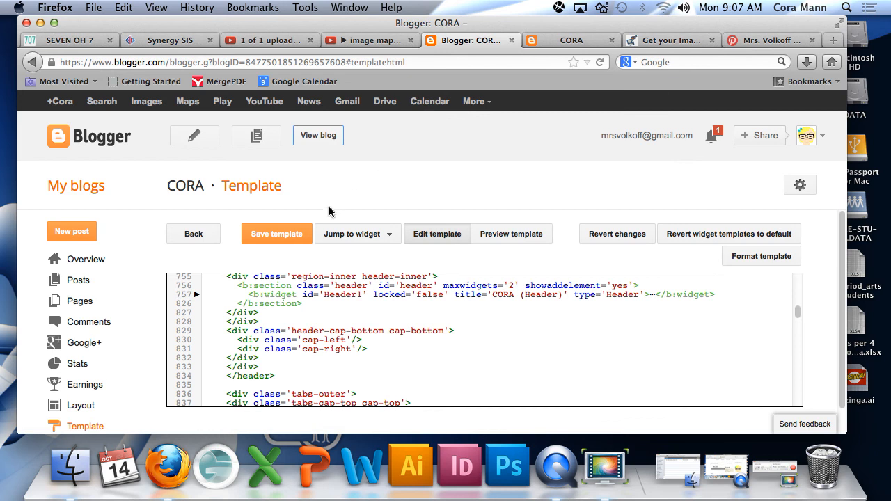
pyautogui.scroll(-1, 118, 348)
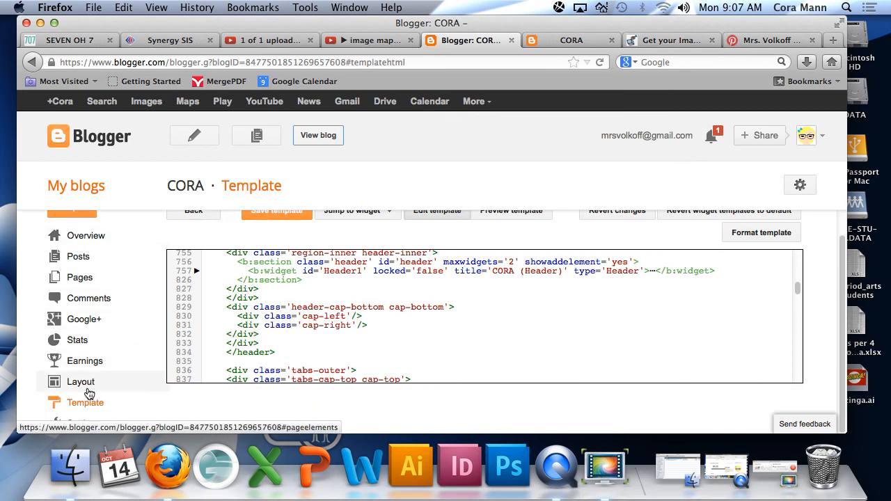
pyautogui.click(79, 389)
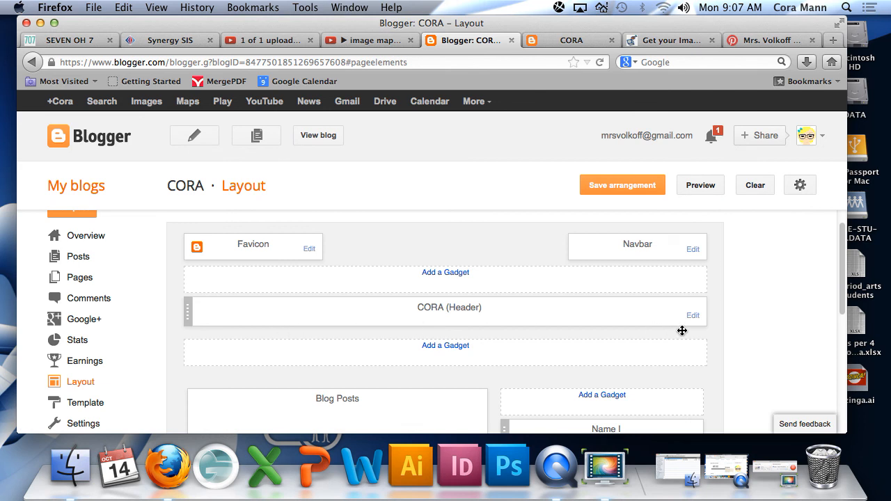
pyautogui.click(459, 348)
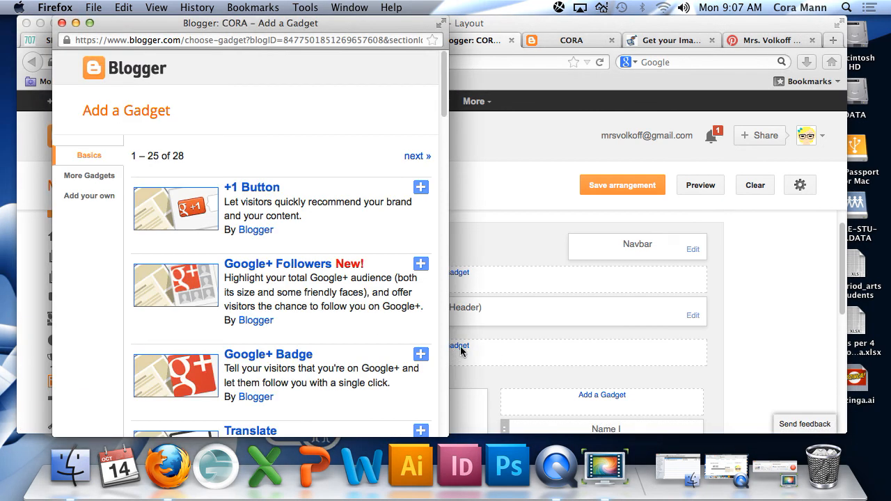
pyautogui.scroll(-1, 301, 296)
pyautogui.scroll(-10, 301, 295)
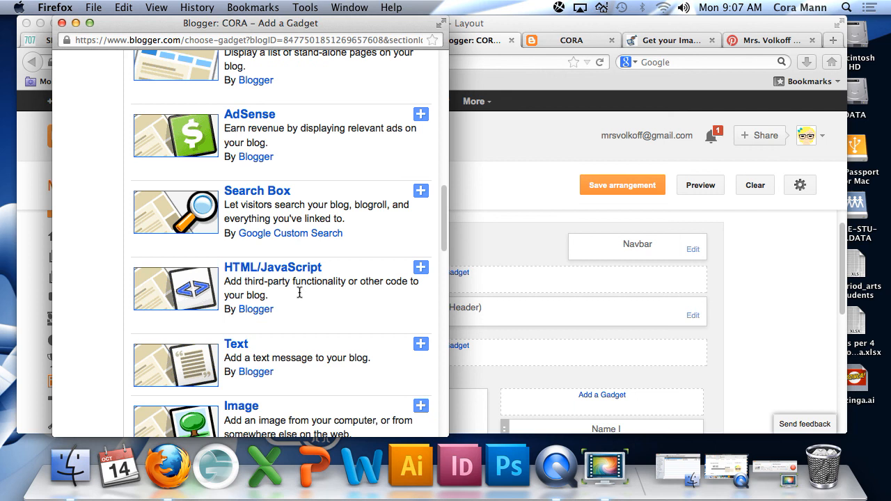
pyautogui.click(423, 270)
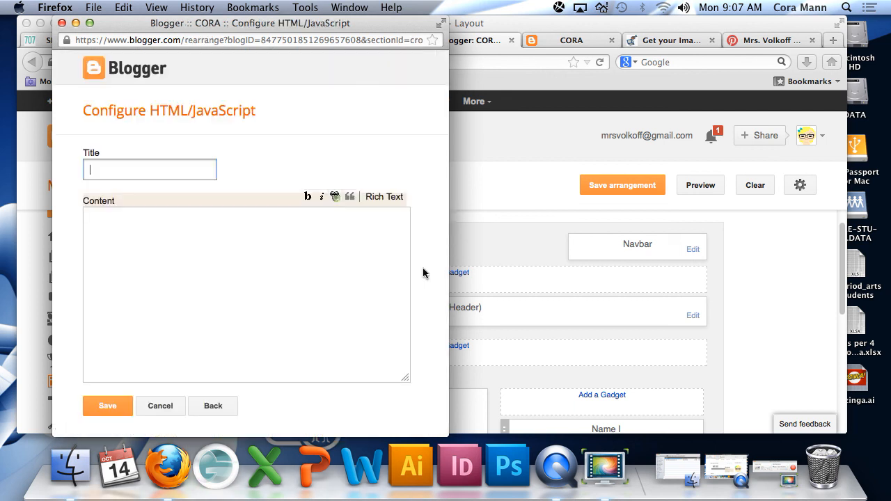
# - Paste the copied image map code into the HTML/JavaScript gadget's content and save the gadget
pyautogui.click(98, 235)
pyautogui.rightClick(97, 234)
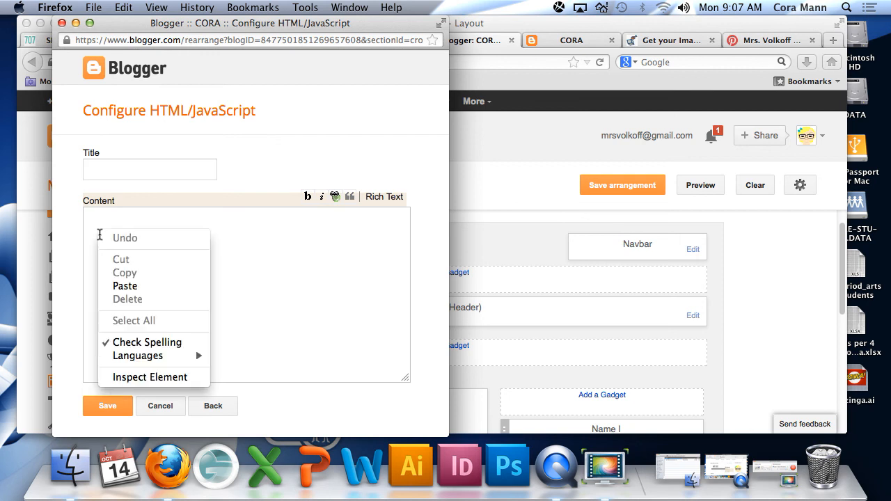
pyautogui.click(117, 286)
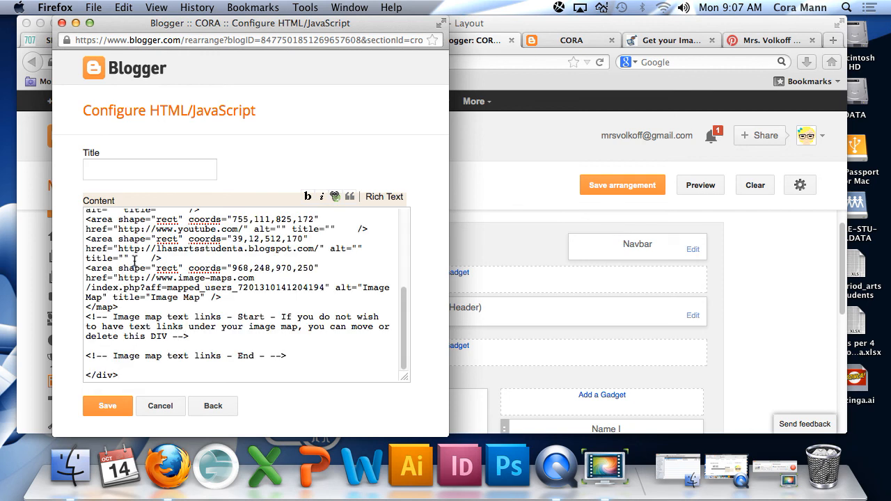
pyautogui.click(108, 404)
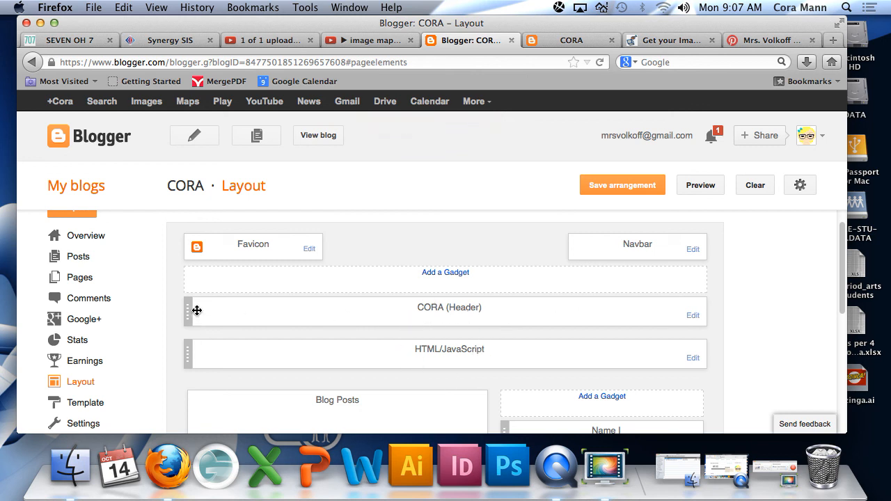
# - Remove the original CORA (Header) gadget from the blog layout
pyautogui.click(694, 319)
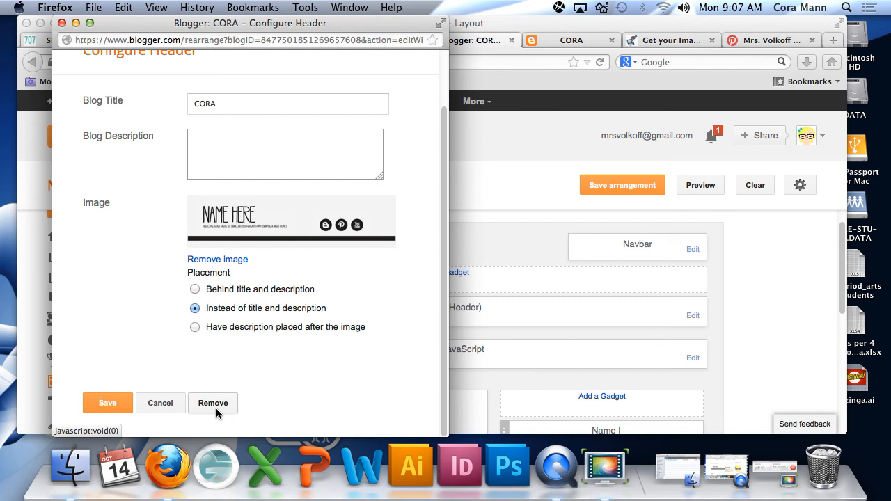
pyautogui.click(216, 412)
pyautogui.click(341, 228)
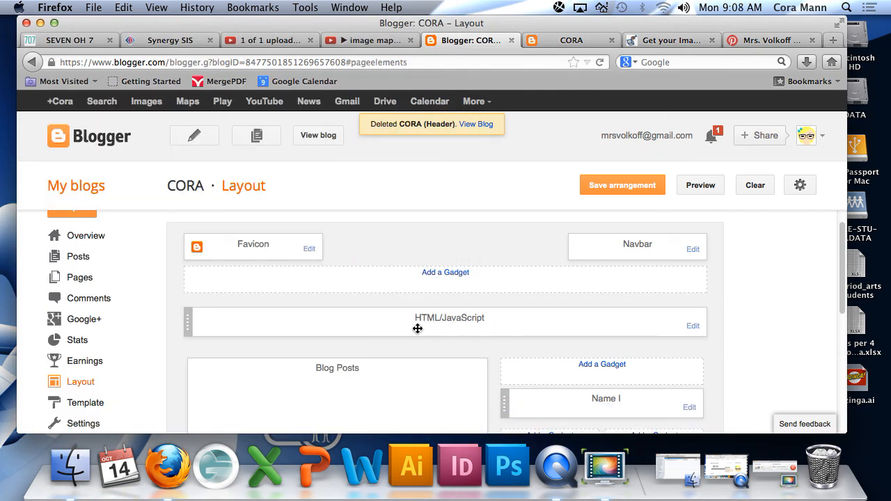
# - Preview the blog with the new header, close the preview and save the layout arrangement
pyautogui.click(702, 189)
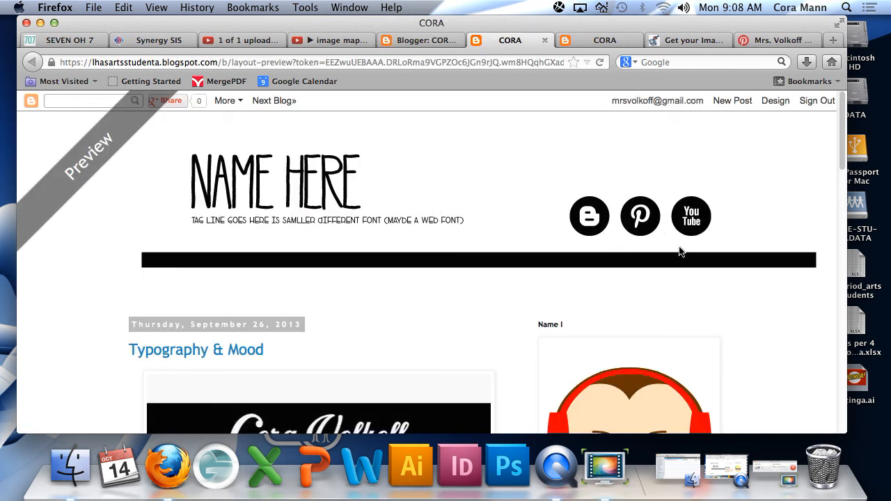
pyautogui.click(547, 40)
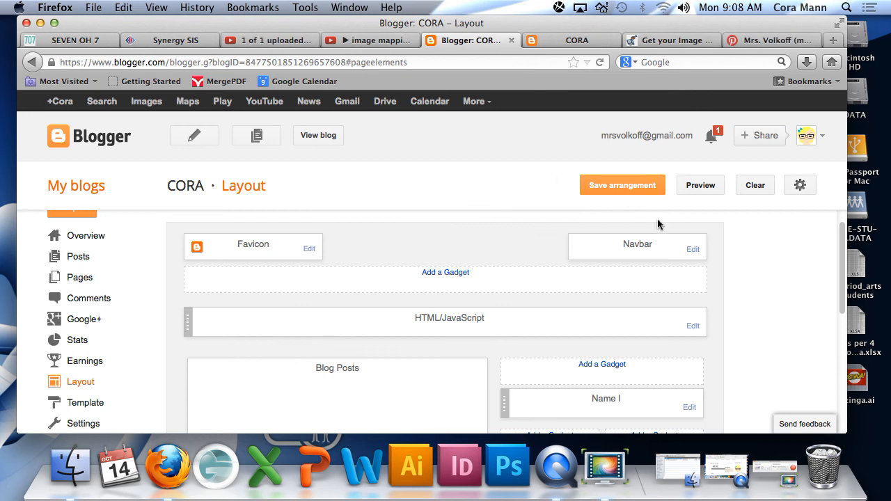
pyautogui.click(626, 188)
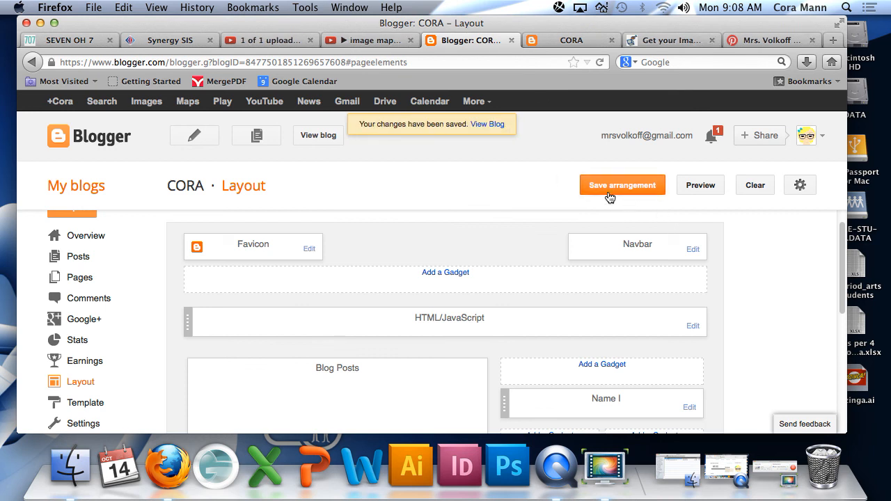
# - Open the live CORA blog and look over the page with the new header
pyautogui.click(327, 144)
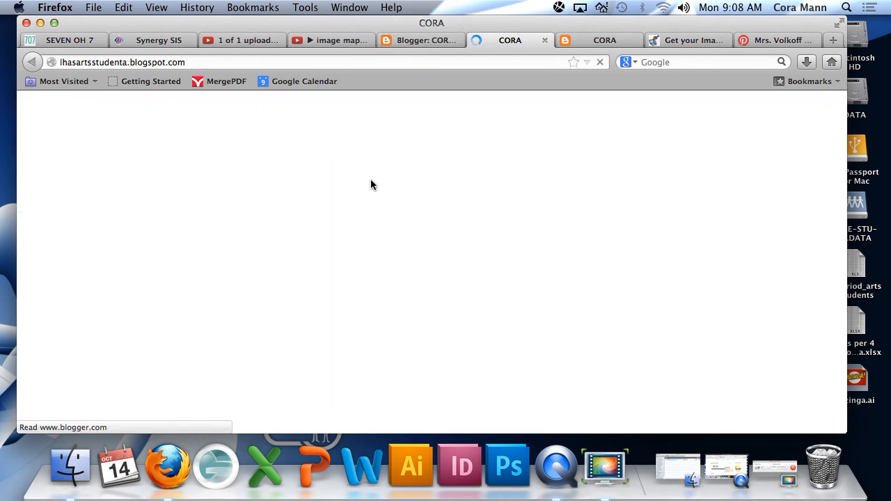
pyautogui.scroll(-10, 418, 199)
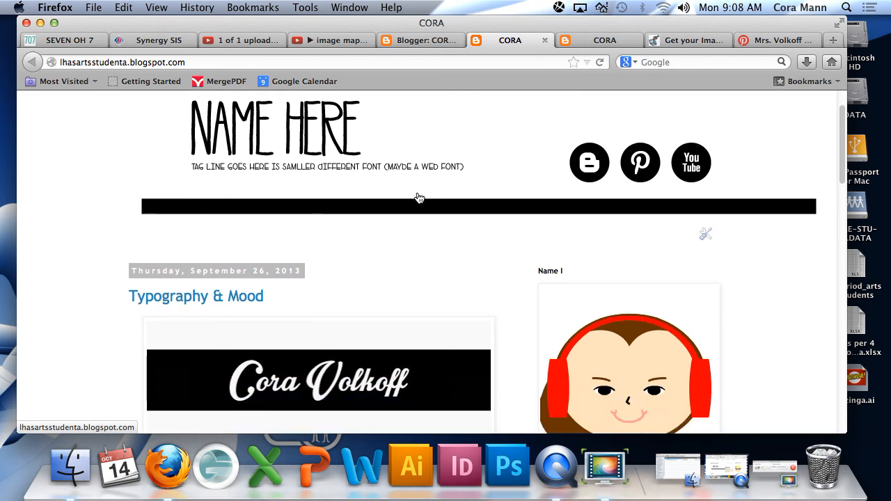
pyautogui.scroll(9, 419, 199)
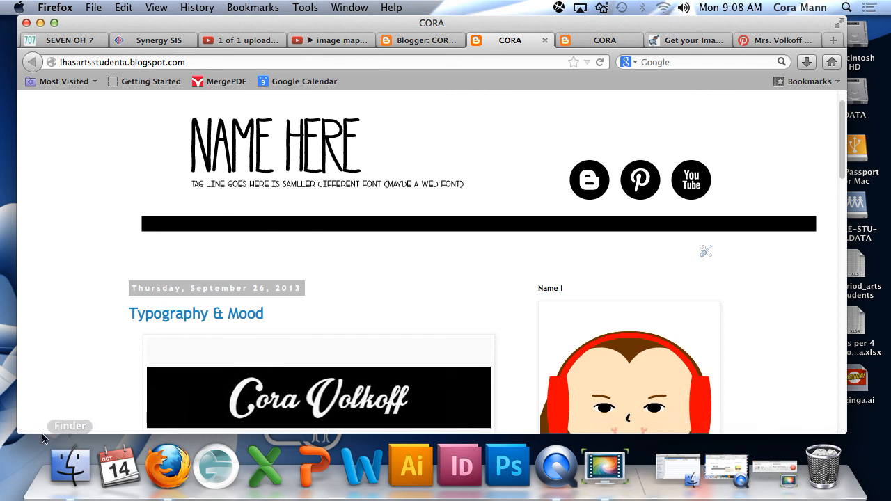
# - Test the Pinterest and YouTube icon links in the blog header, returning to the blog after each
pyautogui.click(654, 187)
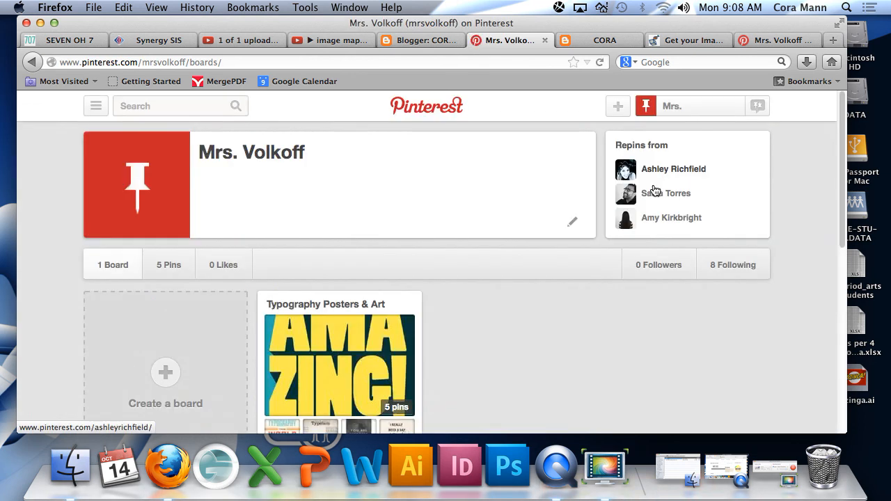
pyautogui.click(31, 62)
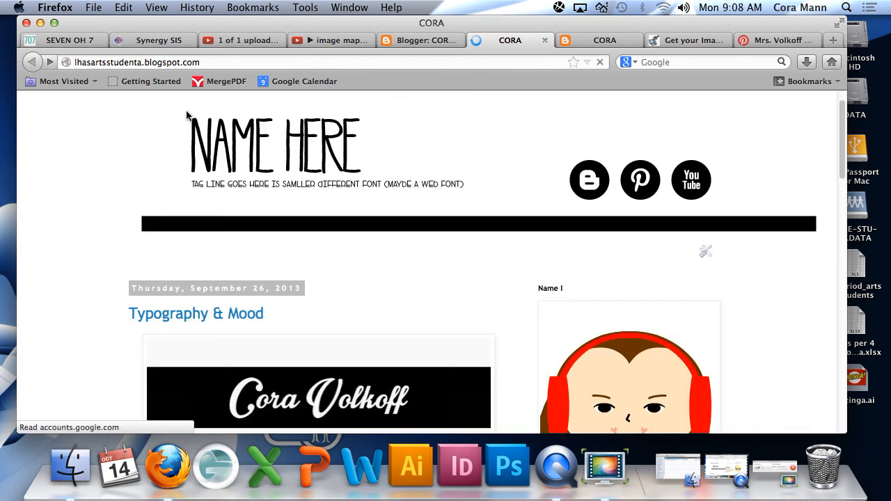
pyautogui.click(708, 185)
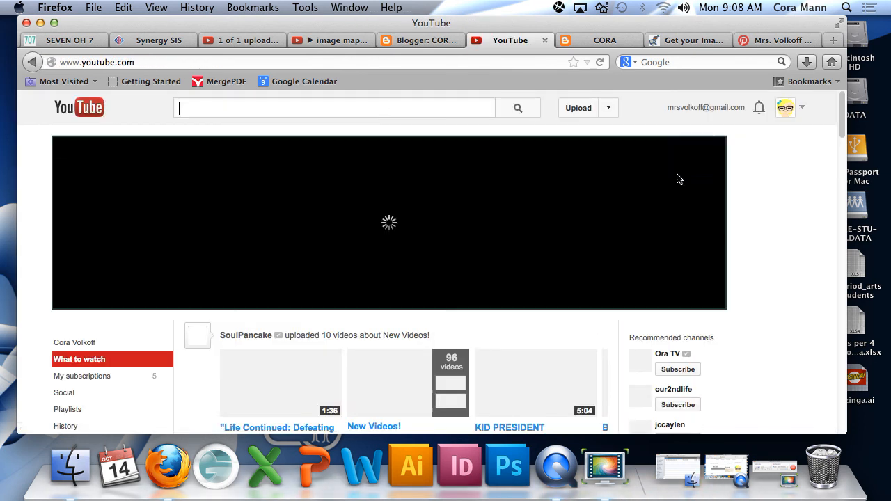
pyautogui.click(31, 62)
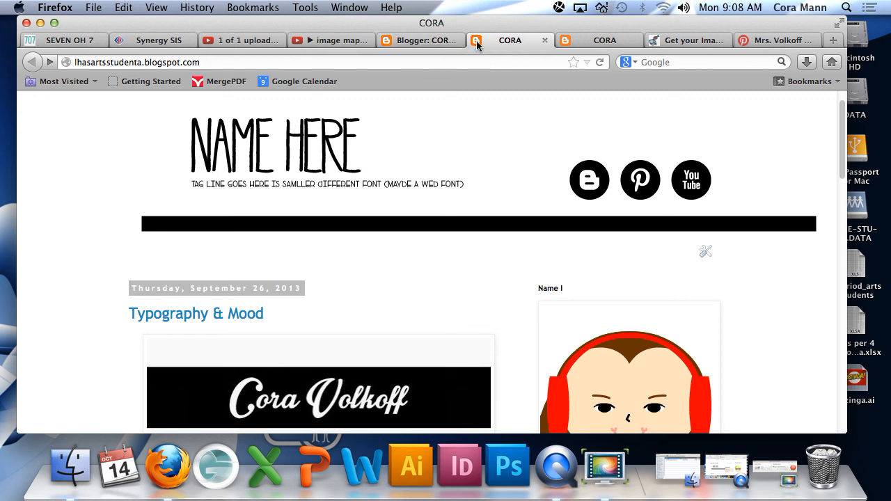
# - Return to the CORA blog's Blogger dashboard and open its template for customizing in the Template Designer
pyautogui.click(417, 43)
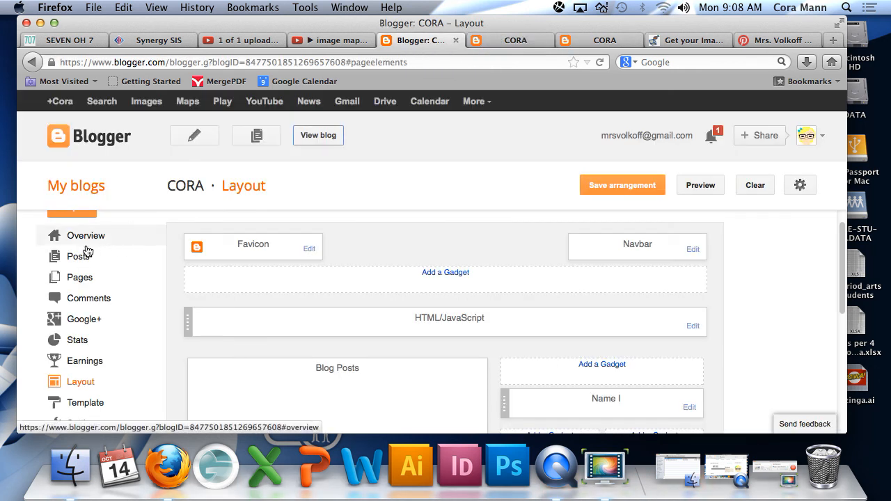
pyautogui.scroll(-3, 98, 278)
pyautogui.click(100, 311)
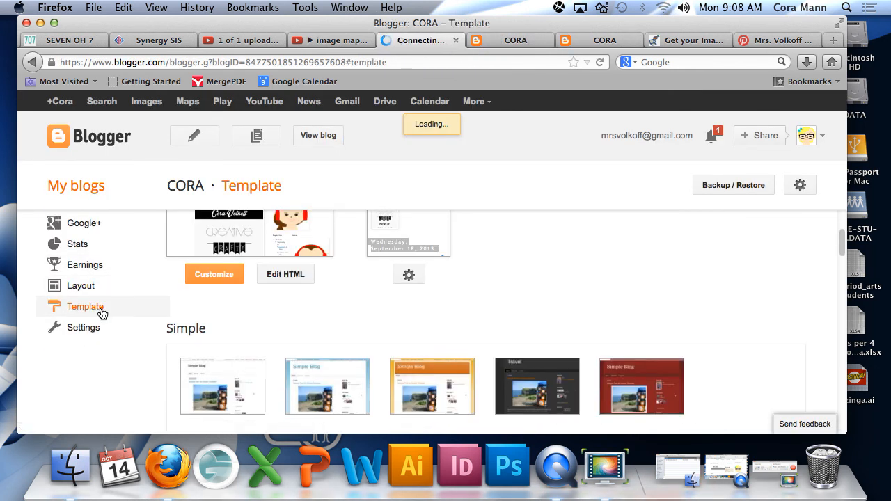
pyautogui.click(213, 330)
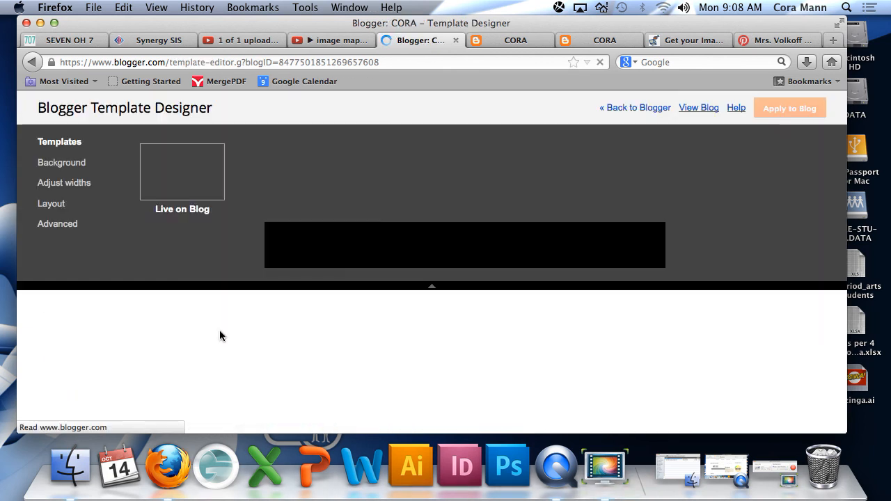
# - Set the blog's background to the light textured image already available among the uploaded images and check it in the preview
pyautogui.click(63, 163)
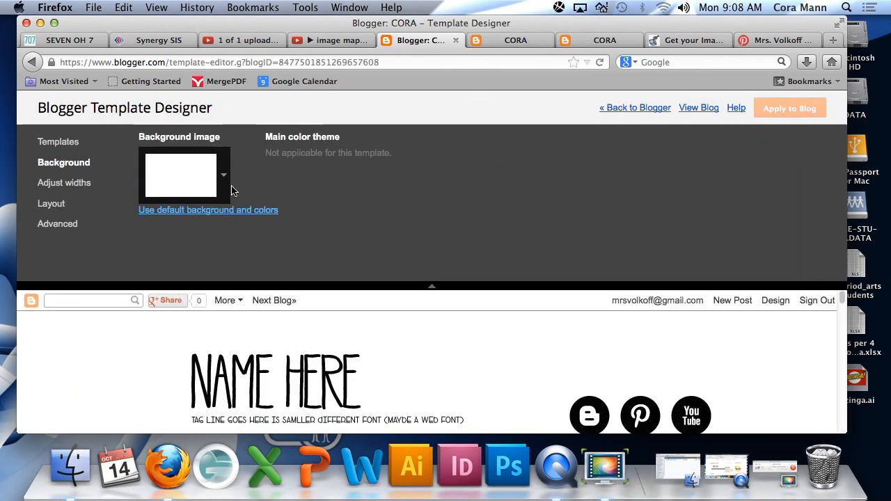
pyautogui.click(225, 176)
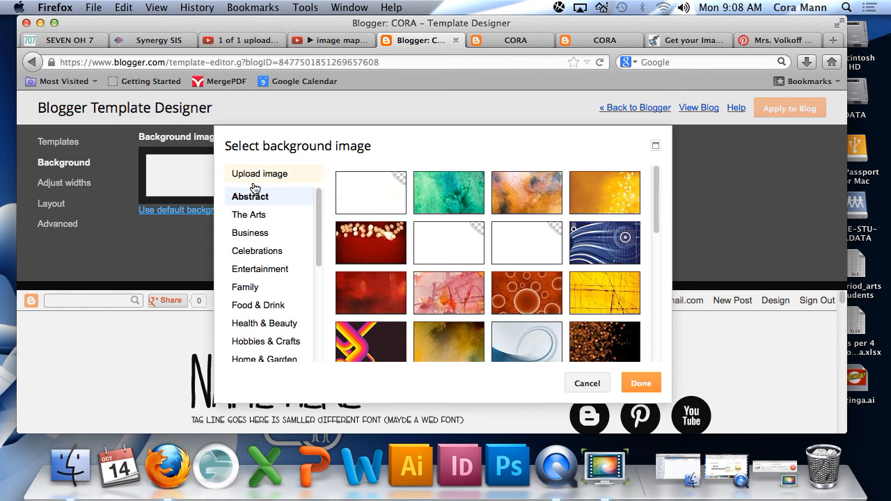
pyautogui.click(251, 177)
pyautogui.click(389, 229)
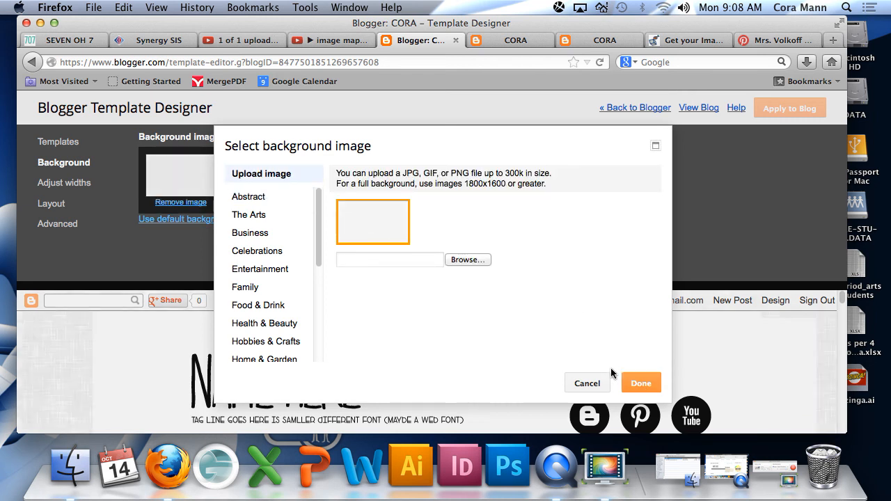
pyautogui.click(636, 383)
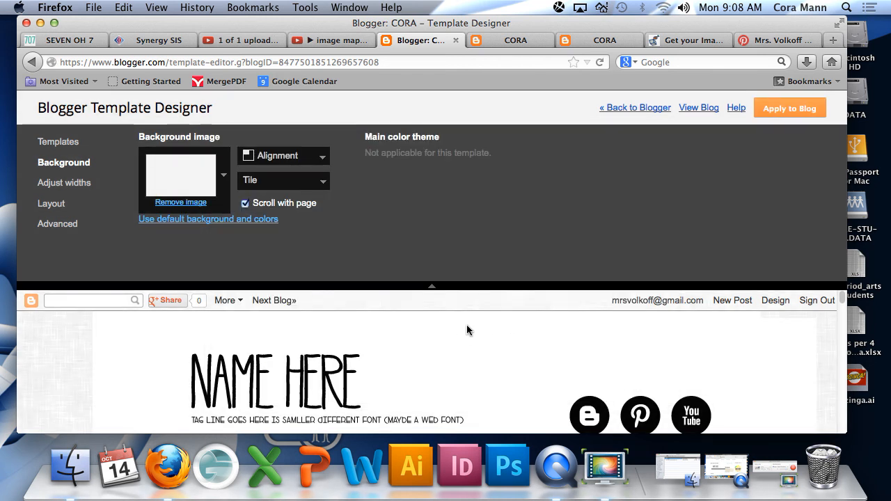
pyautogui.scroll(-3, 453, 327)
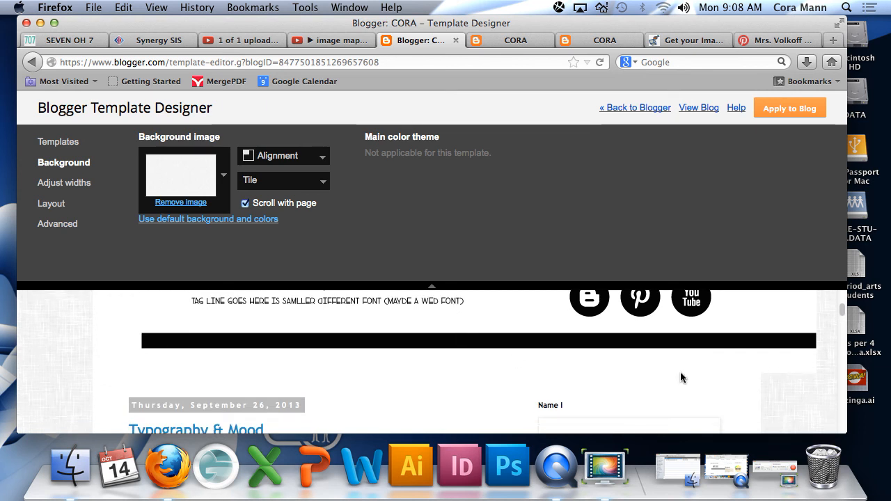
# - Widen the entire blog to 1100 px and check the header's fit in the preview
pyautogui.click(72, 186)
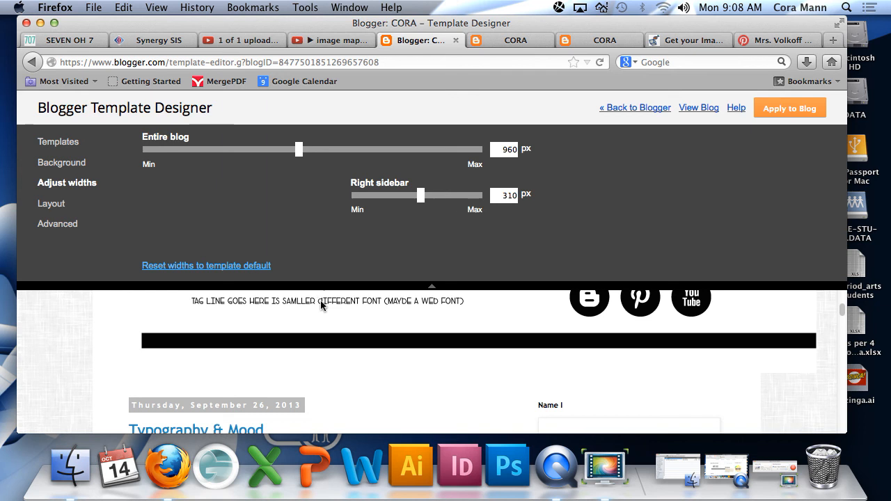
pyautogui.moveTo(310, 163); pyautogui.dragTo(355, 167)
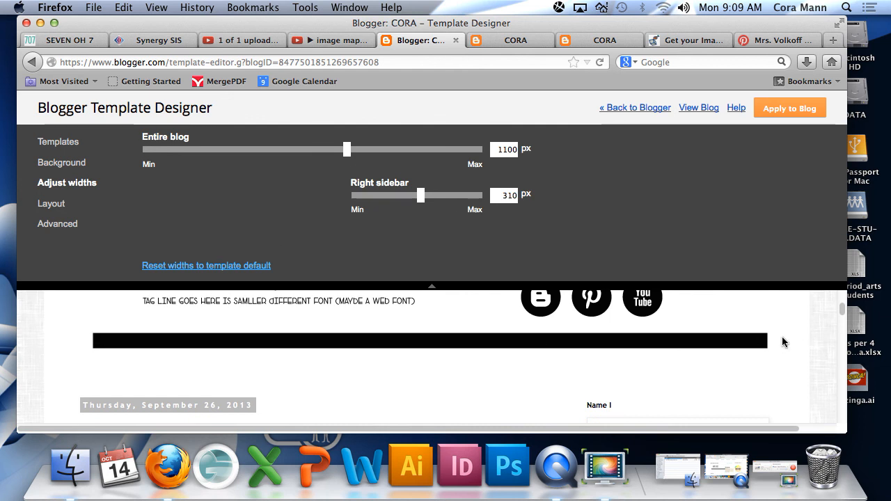
pyautogui.scroll(-3, 781, 340)
pyautogui.scroll(3, 680, 365)
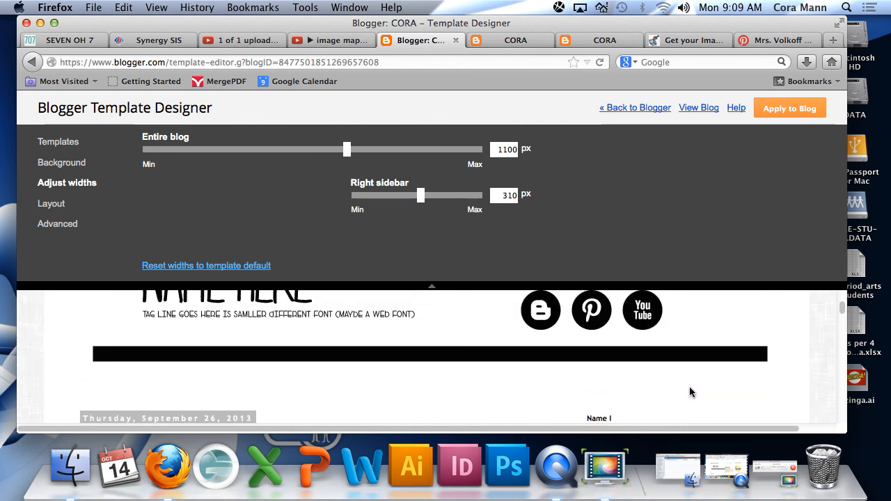
# - Set the right sidebar's width to 360 px and apply the template changes to the blog
pyautogui.moveTo(421, 197); pyautogui.dragTo(446, 210)
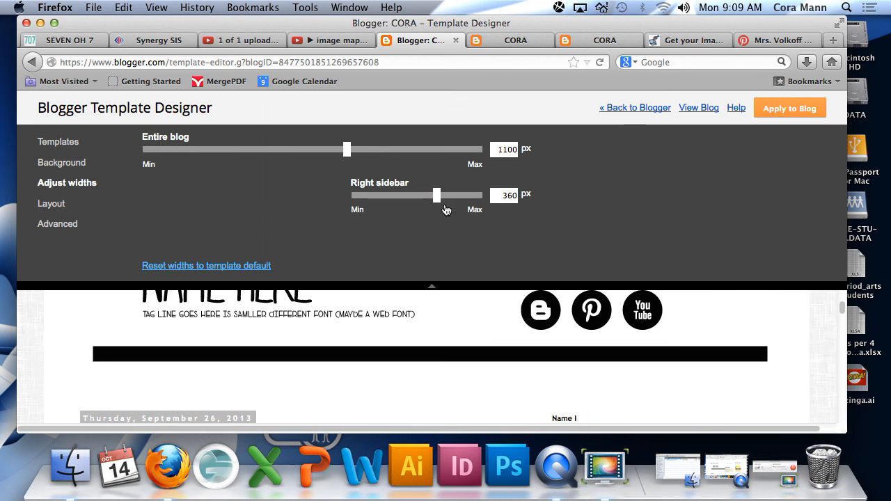
pyautogui.scroll(-2, 633, 363)
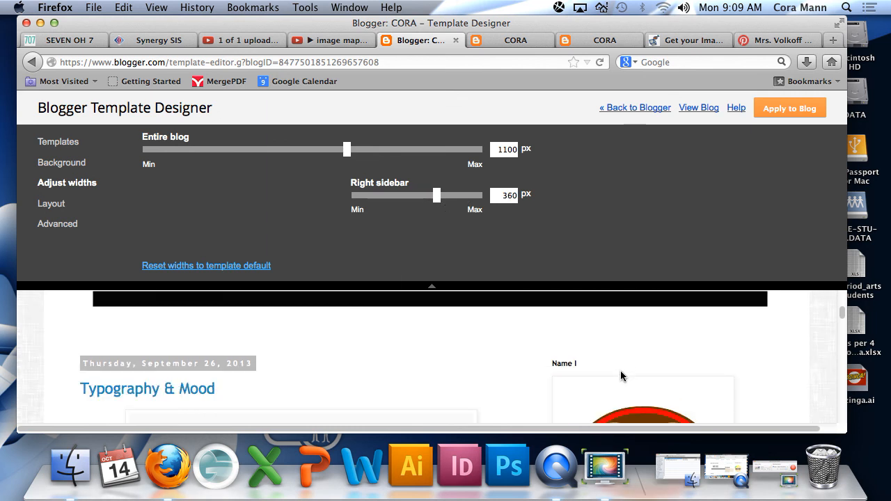
pyautogui.scroll(2, 620, 370)
pyautogui.scroll(-3, 620, 370)
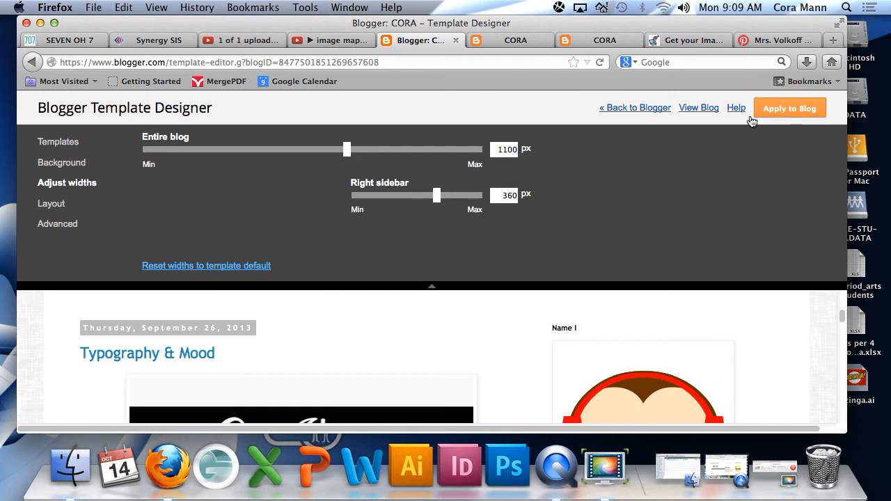
pyautogui.click(788, 117)
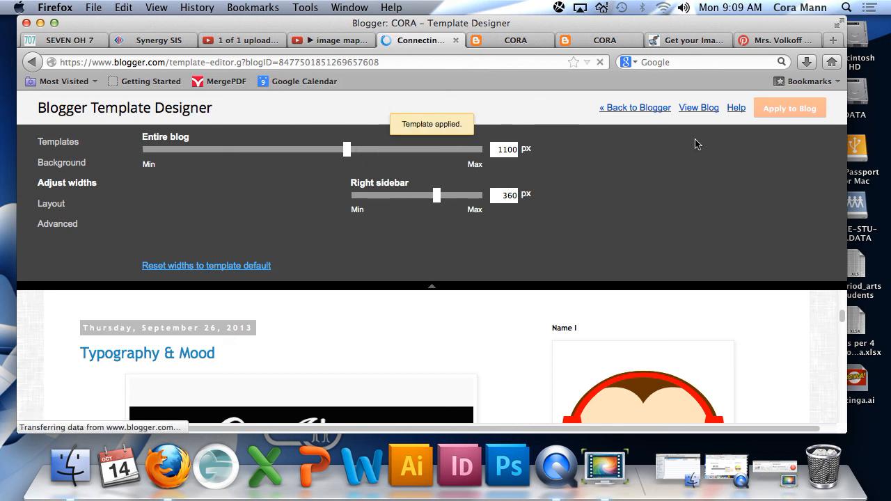
# - View the live blog and check the header, background and column widths down the page
pyautogui.click(703, 110)
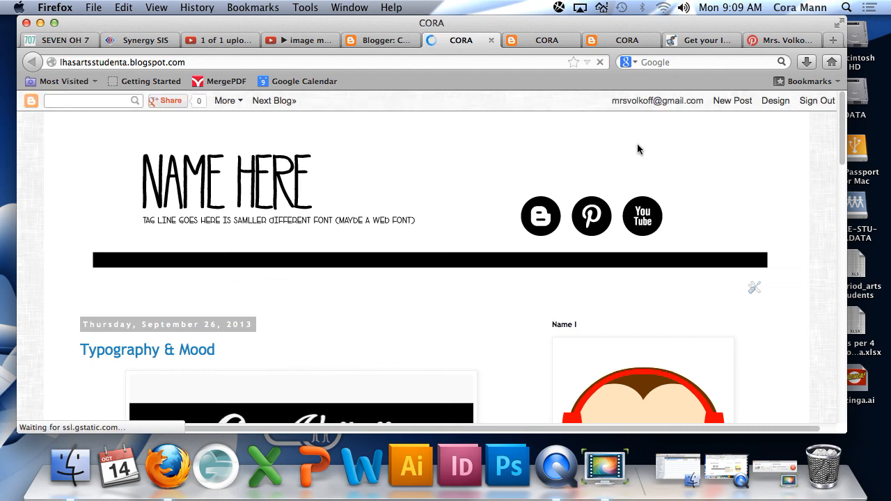
pyautogui.scroll(-15, 647, 215)
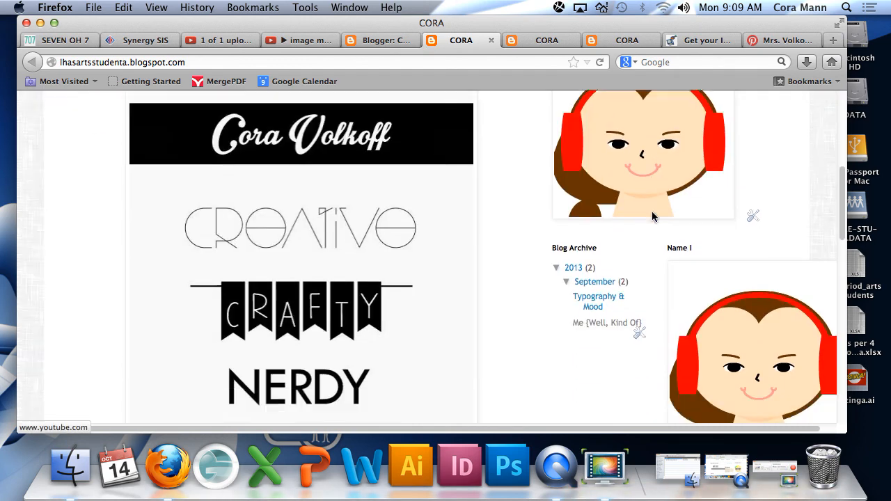
pyautogui.scroll(15, 653, 215)
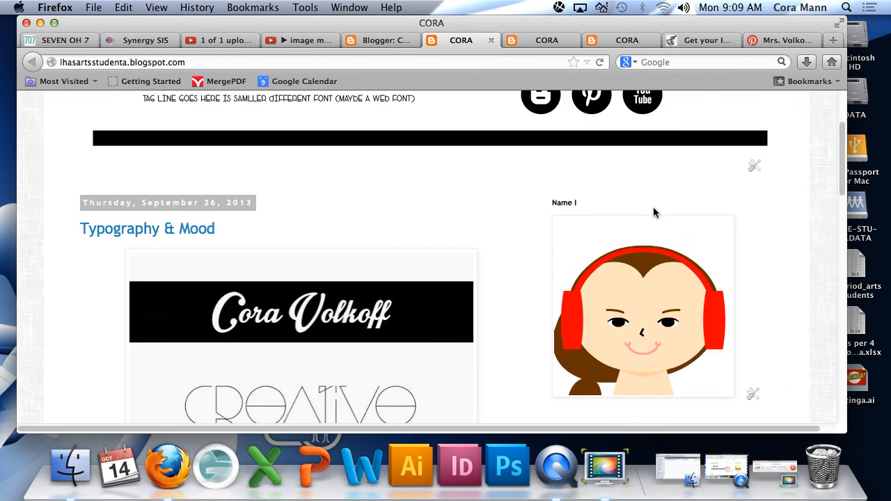